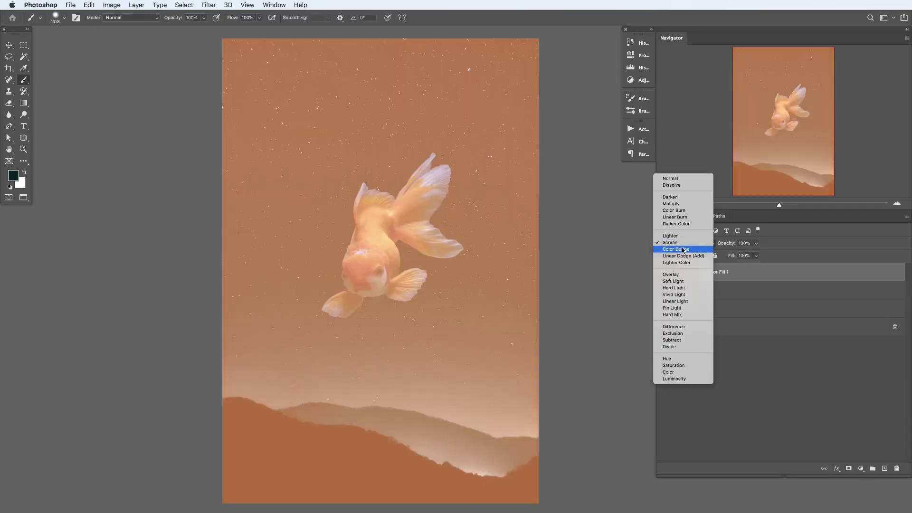
- Tile Blending Modes 1.jpg and Blending Modes 2.jpg side by side
click(683, 250)
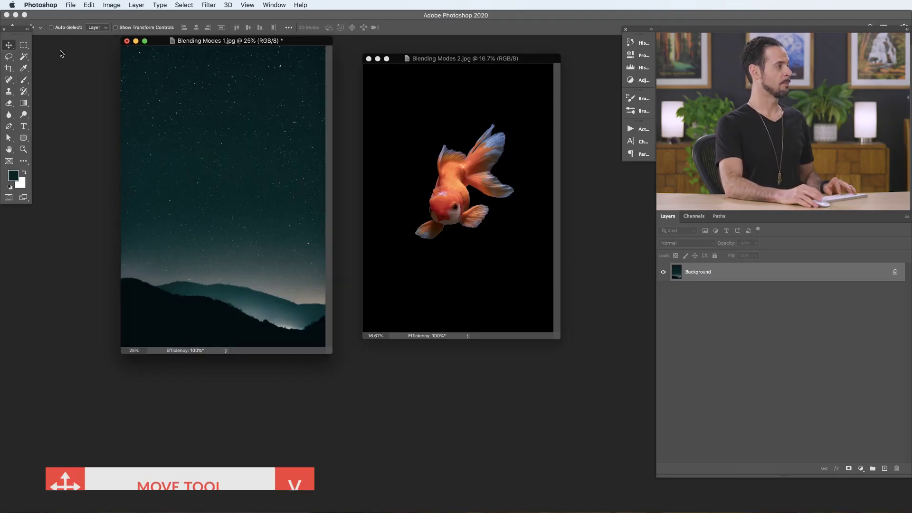
- Copy the goldfish image onto the starry sky document and switch to full-screen view
click(467, 186)
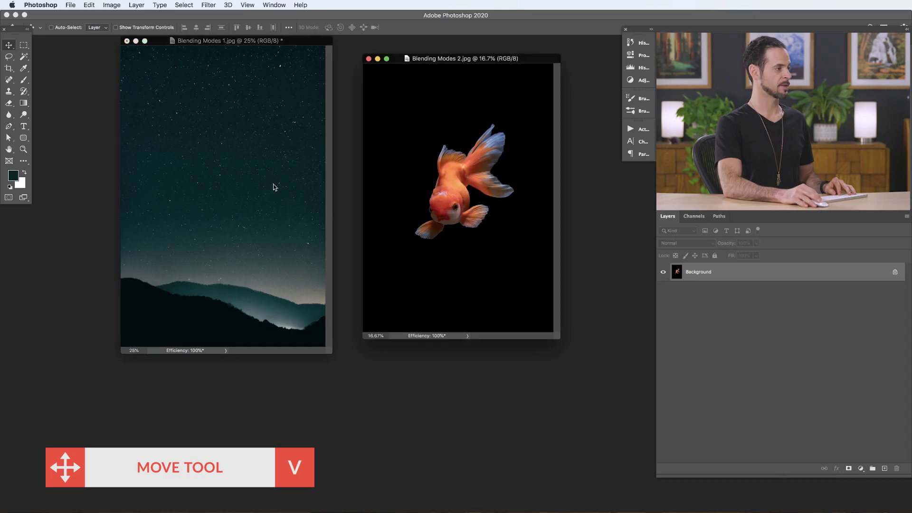
drag(273, 187, 272, 186)
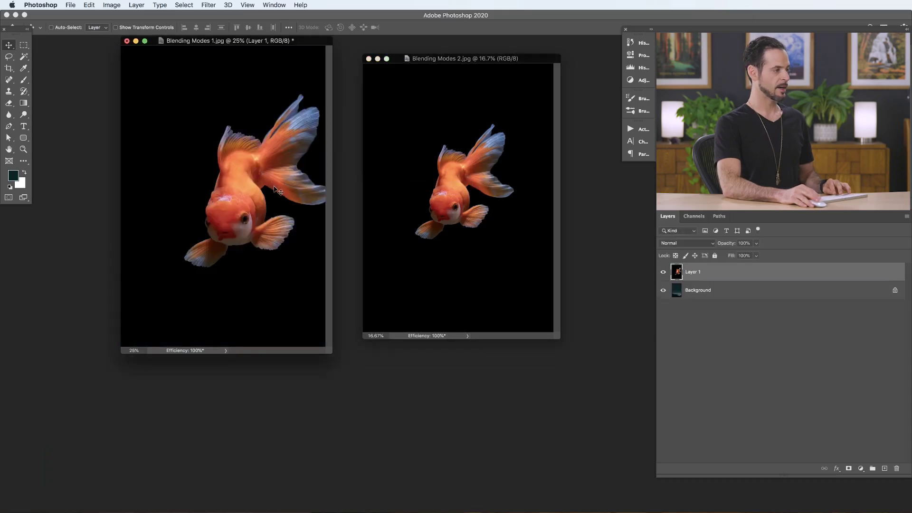
key(f)
- Scale the goldfish layer to about 62 percent and position it over the sky
key(ctrl+t)
drag(339, 76, 393, 153)
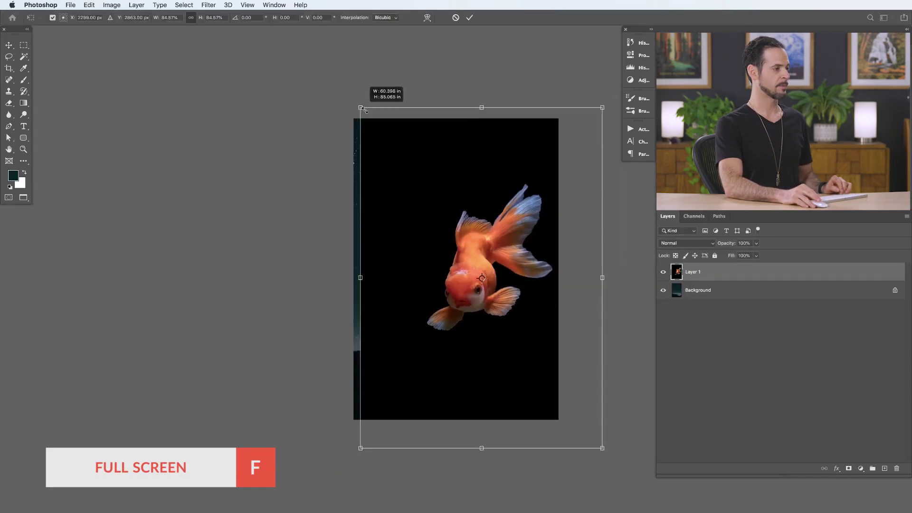
key(Return)
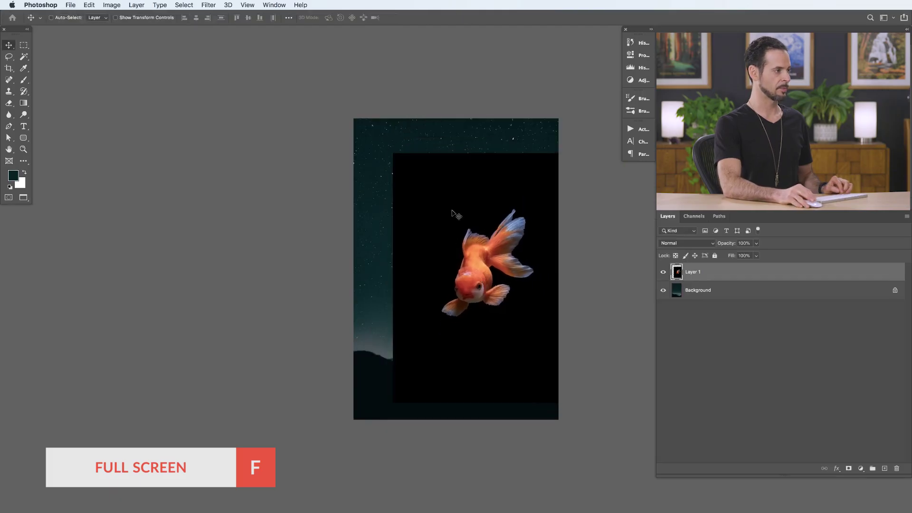
drag(485, 257, 461, 241)
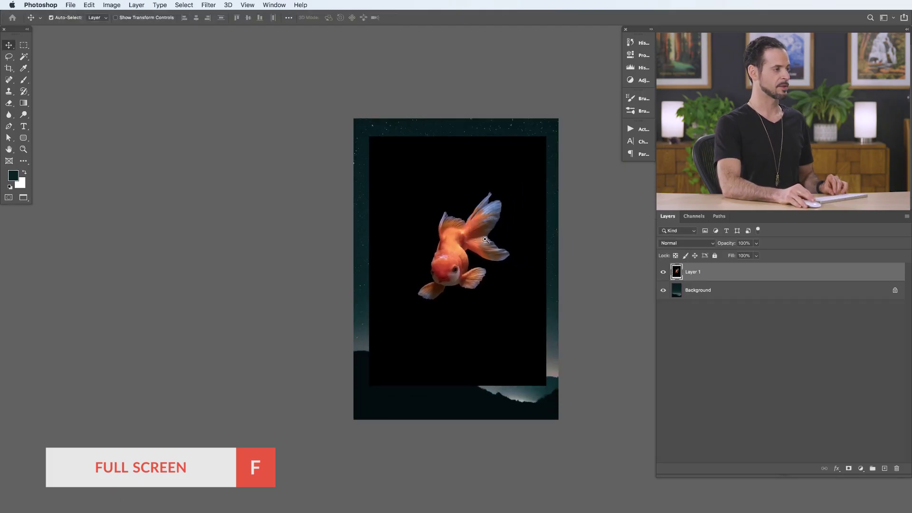
scroll(487, 245, up, 1)
drag(494, 237, 477, 231)
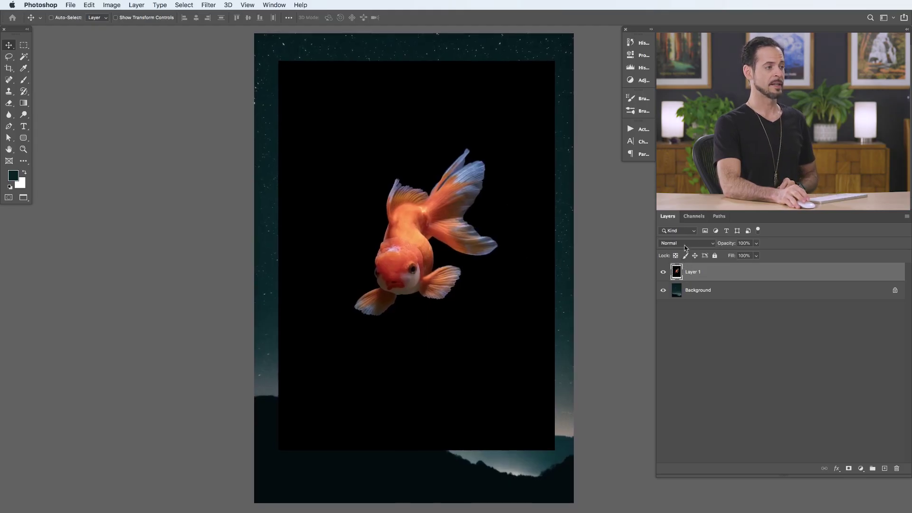
click(690, 243)
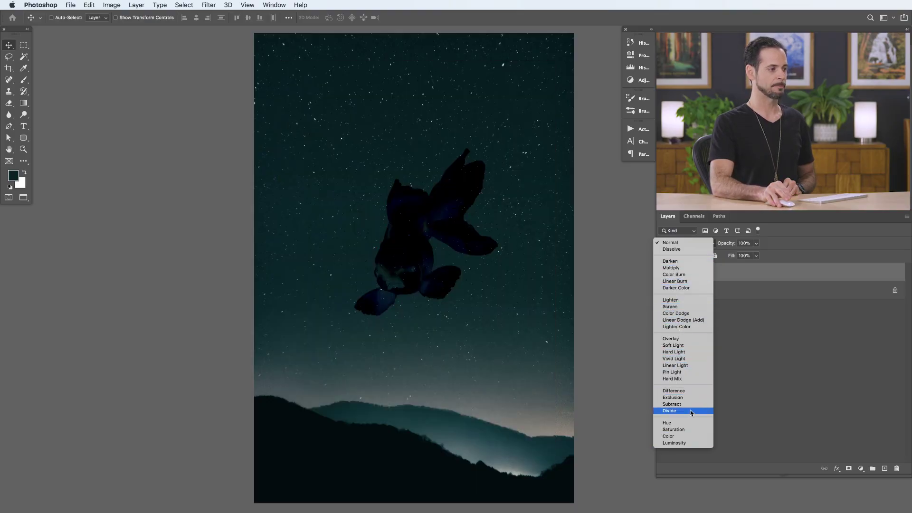
click(673, 244)
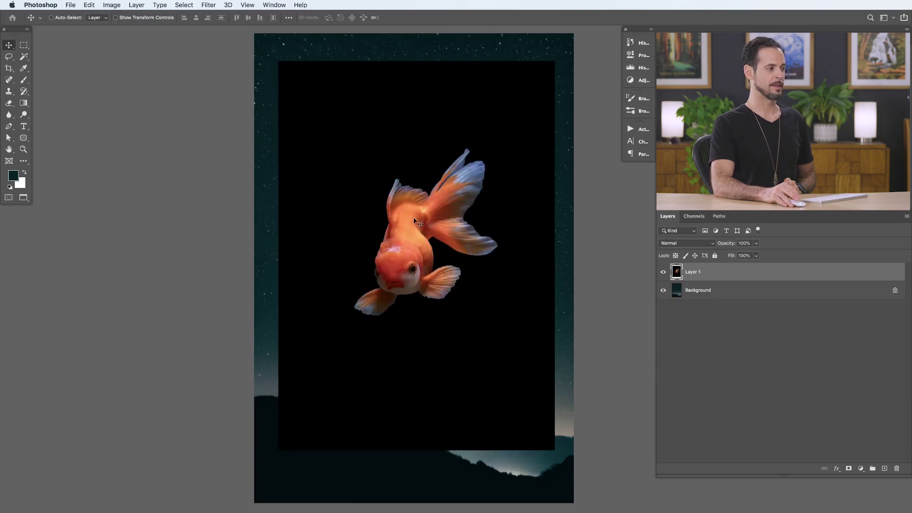
- Toggle the goldfish layer's visibility to compare it against the sky
click(660, 274)
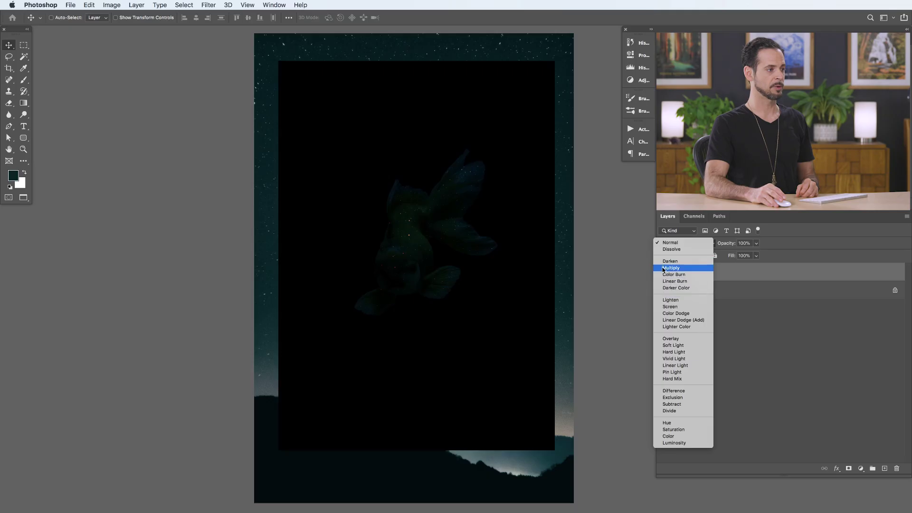
- Set Layer 1 to Screen, enable Auto-Select, compare it zoomed in, then fit the image to screen
click(668, 308)
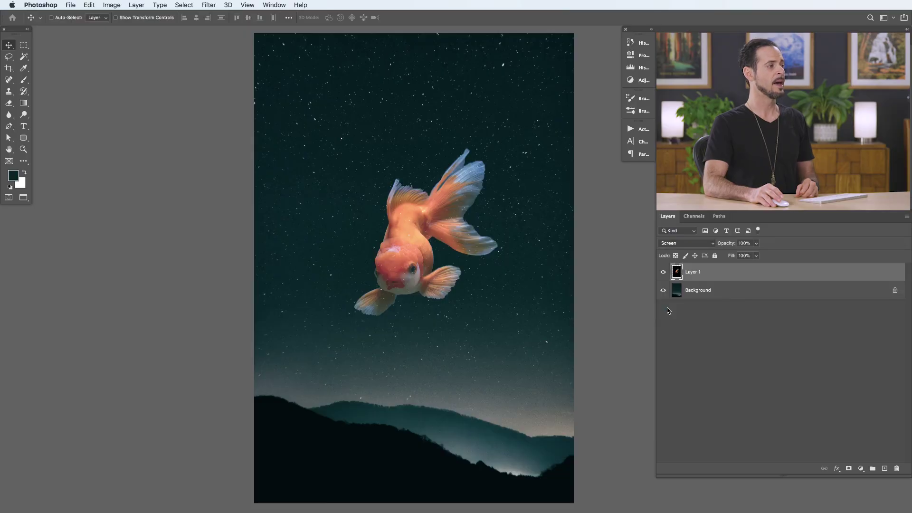
click(52, 18)
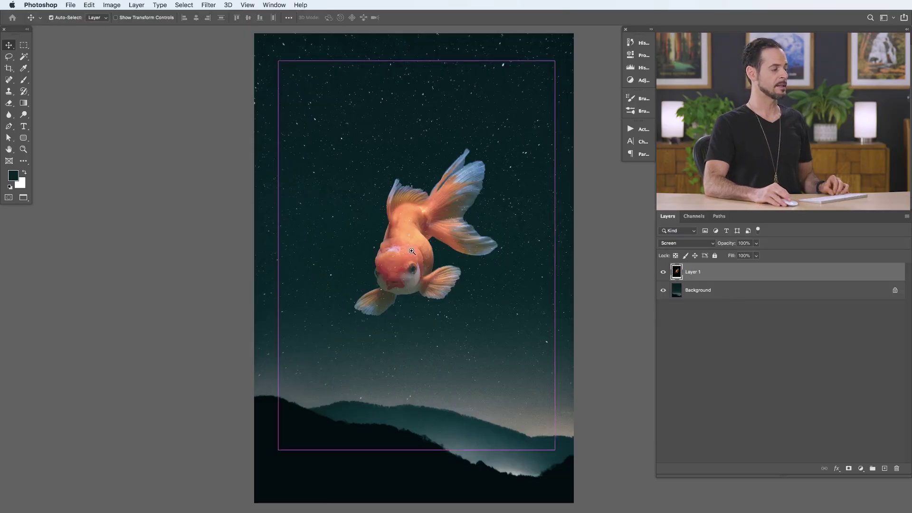
mouse_move(412, 251)
mouse_down()
mouse_move(503, 257)
mouse_move(455, 274)
mouse_up()
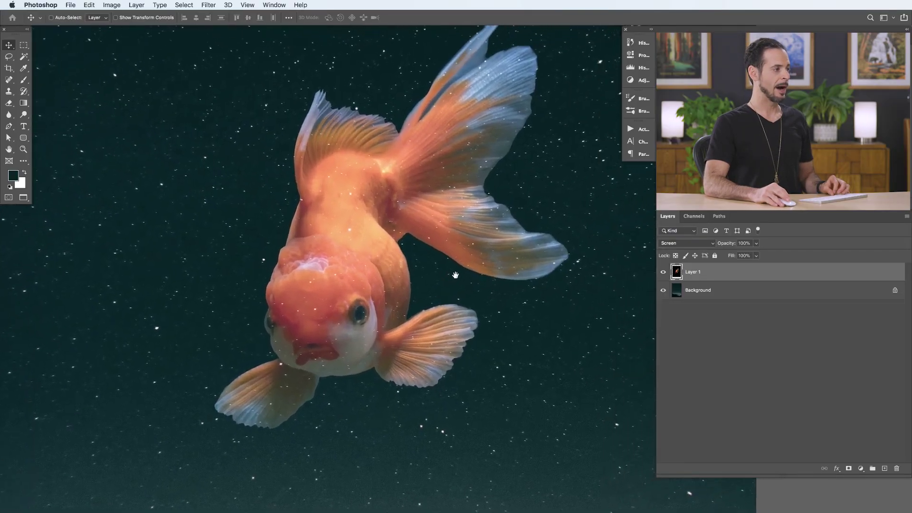
click(663, 273)
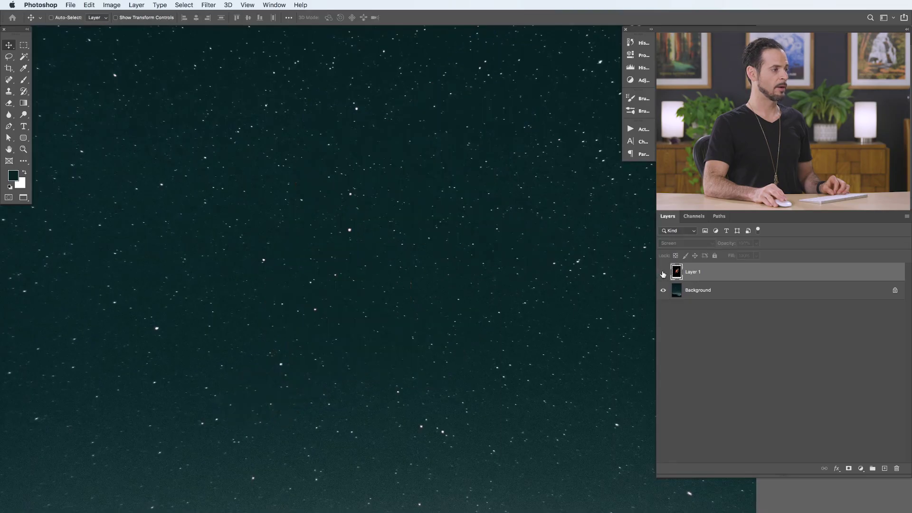
click(663, 274)
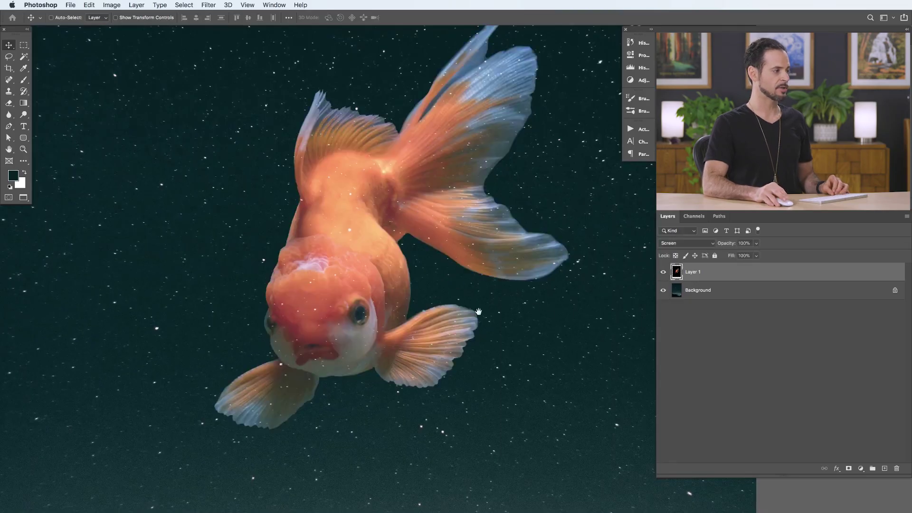
key(super+0)
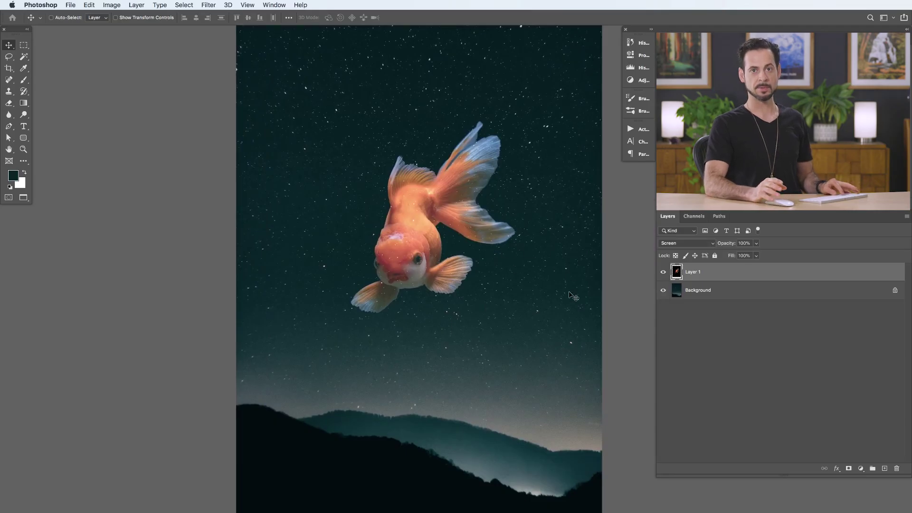
key(ctrl+shift+alt+n)
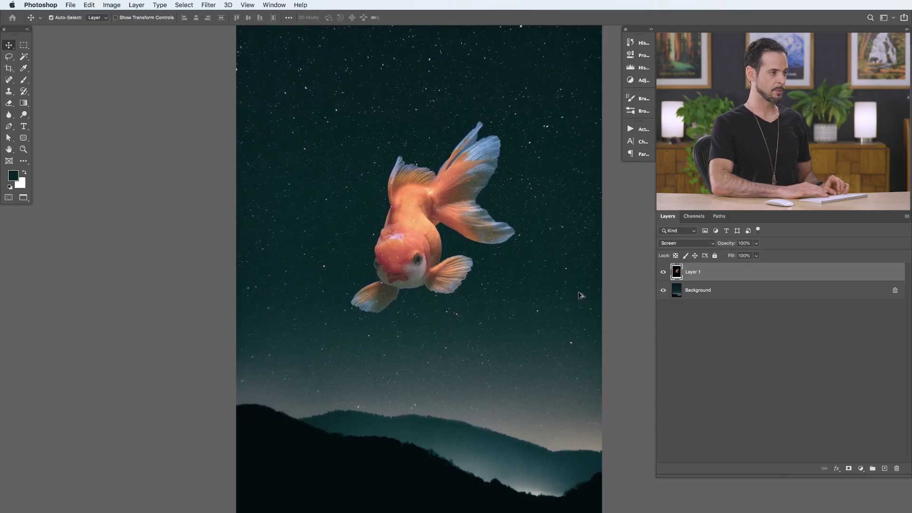
key(ctrl+bracketleft)
key(b)
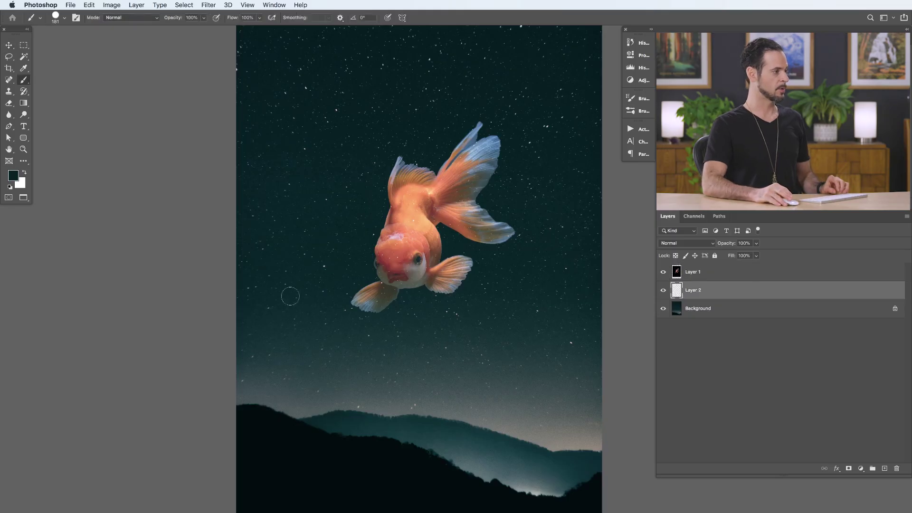
alt+click(520, 477)
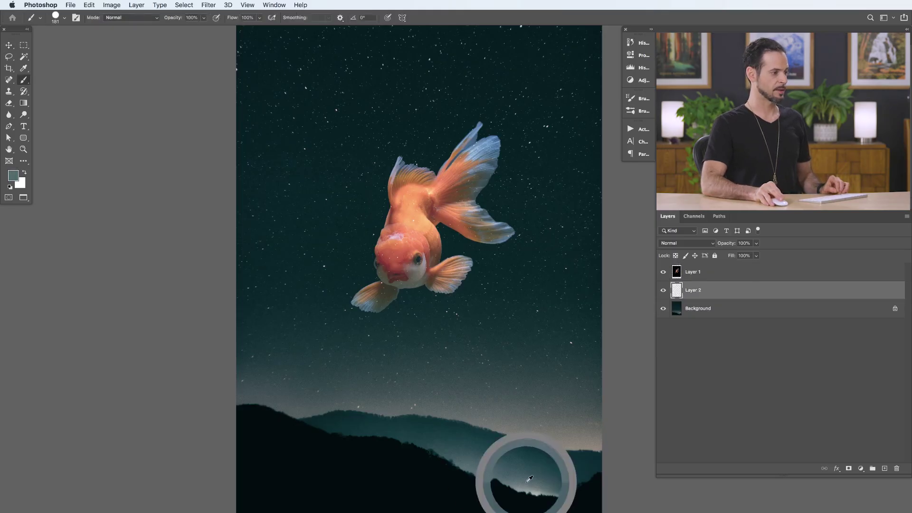
mouse_move(418, 376)
mouse_down()
mouse_move(356, 209)
mouse_move(416, 228)
mouse_move(508, 237)
mouse_move(440, 152)
mouse_move(516, 185)
mouse_move(468, 102)
mouse_move(475, 185)
mouse_move(441, 228)
mouse_move(341, 212)
mouse_move(427, 280)
mouse_move(332, 266)
mouse_move(374, 332)
mouse_up()
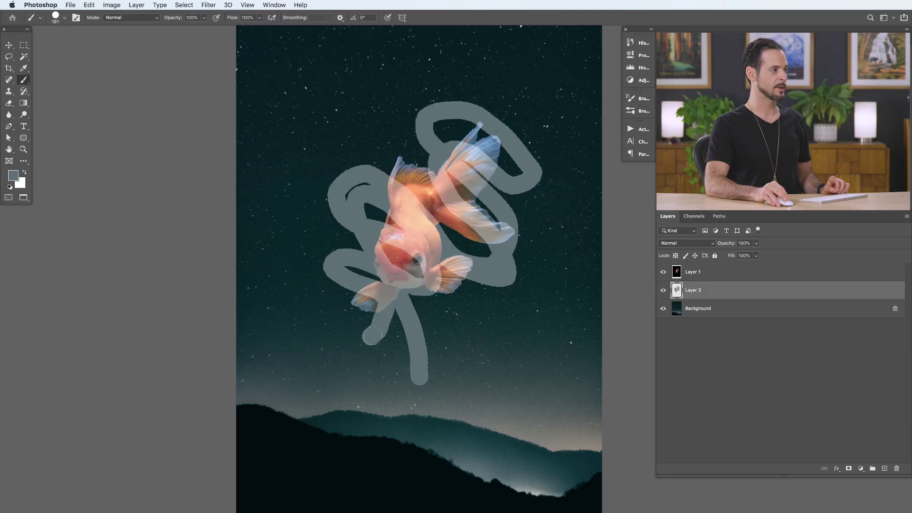
key(ctrl+z)
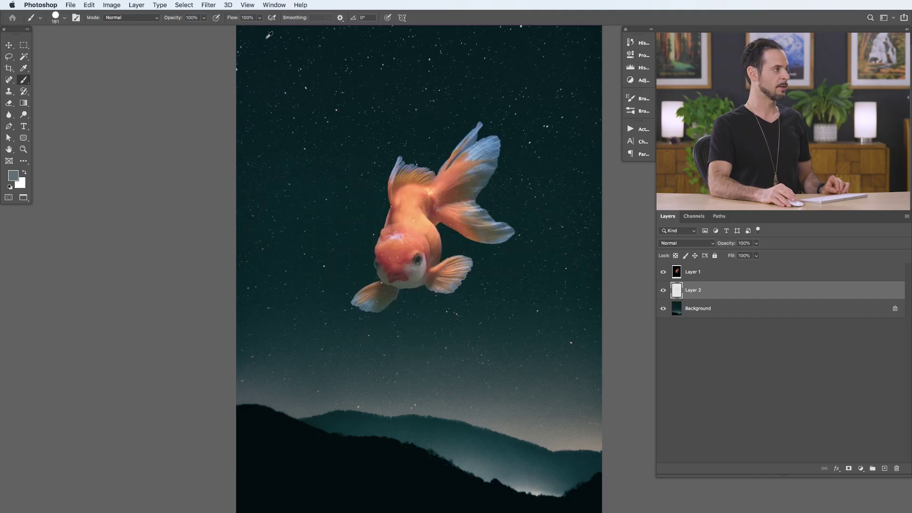
alt+click(259, 30)
drag(259, 30, 247, 90)
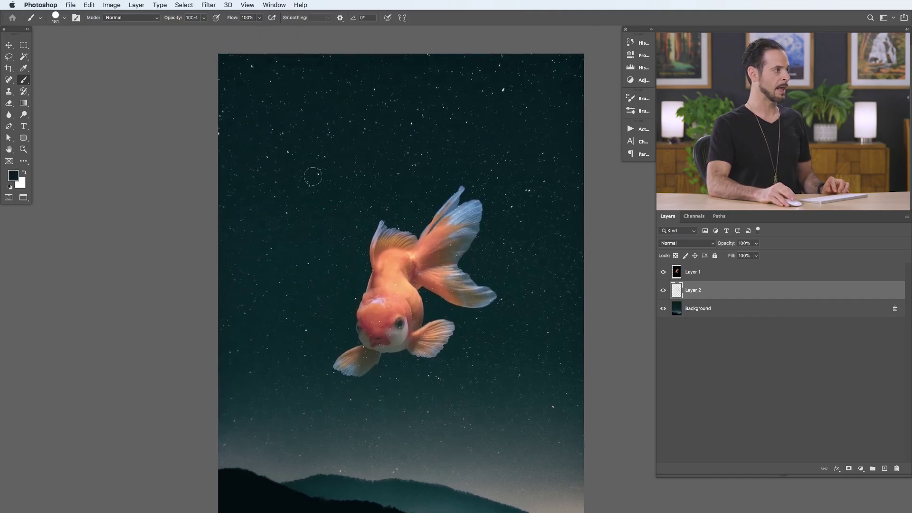
mouse_move(322, 348)
mouse_down()
mouse_move(408, 368)
mouse_move(390, 318)
mouse_move(332, 278)
mouse_move(506, 319)
mouse_move(366, 238)
mouse_move(460, 261)
mouse_move(444, 235)
mouse_up()
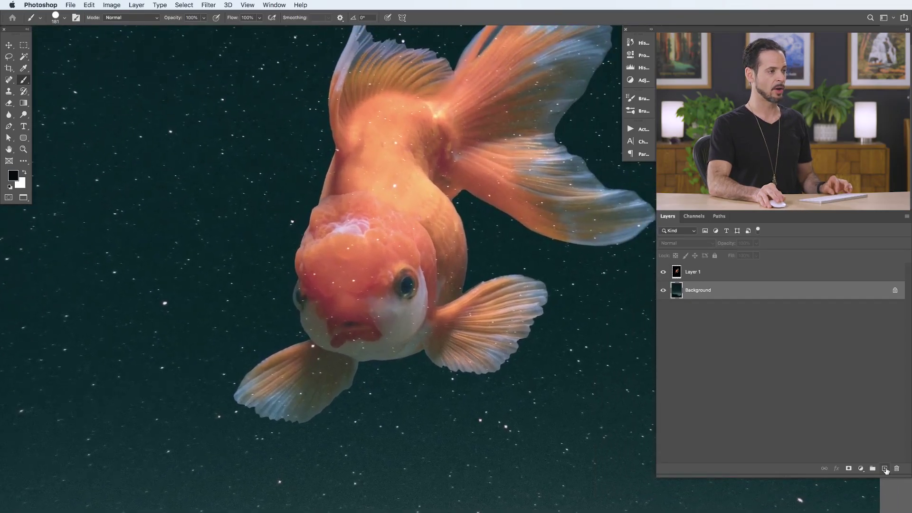
- Add Layer 2 below the goldfish and paint dark colour with a large, roughly 95 px brush
click(885, 468)
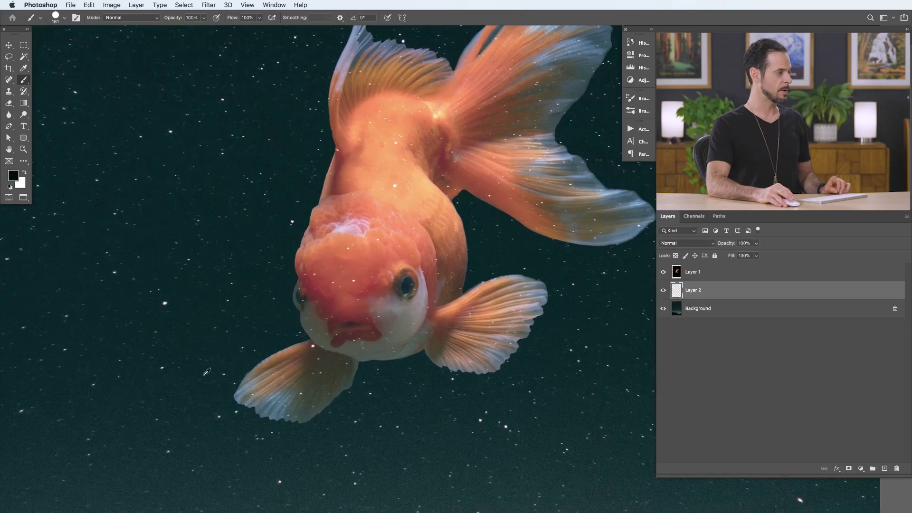
drag(190, 346, 175, 349)
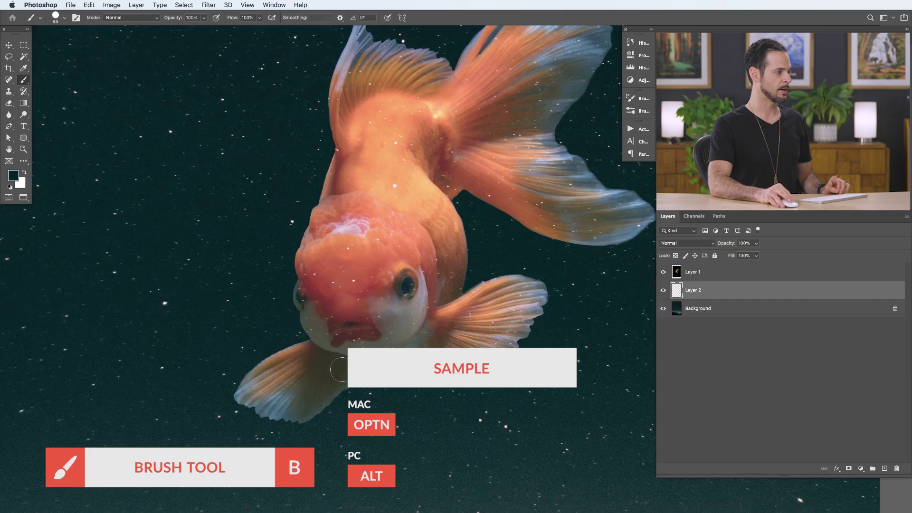
drag(339, 369, 316, 291)
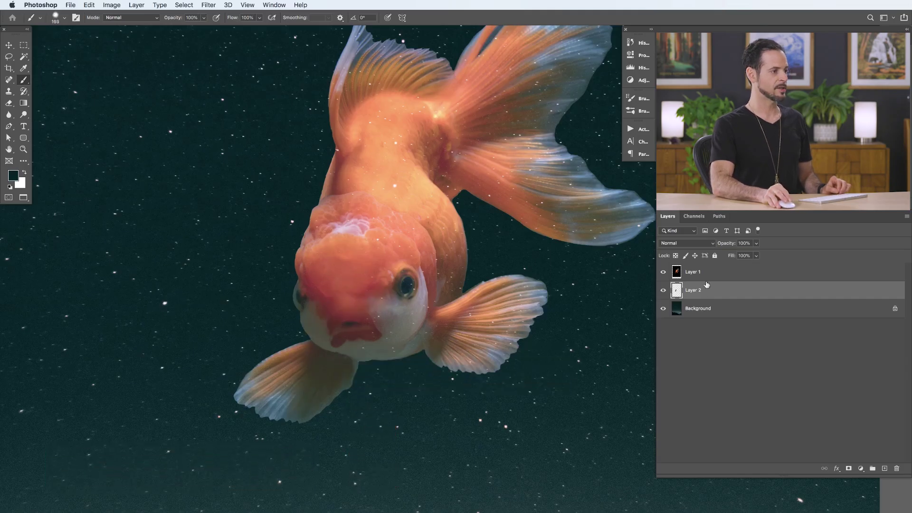
click(663, 272)
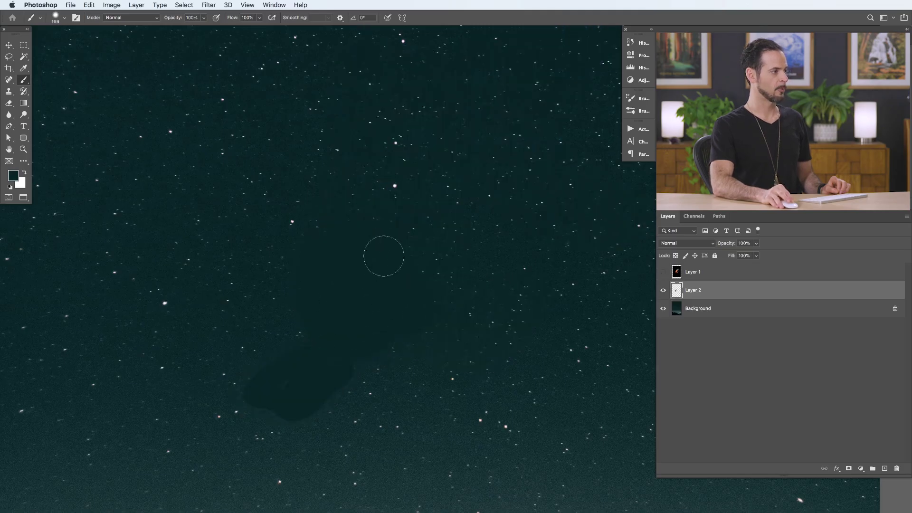
click(663, 273)
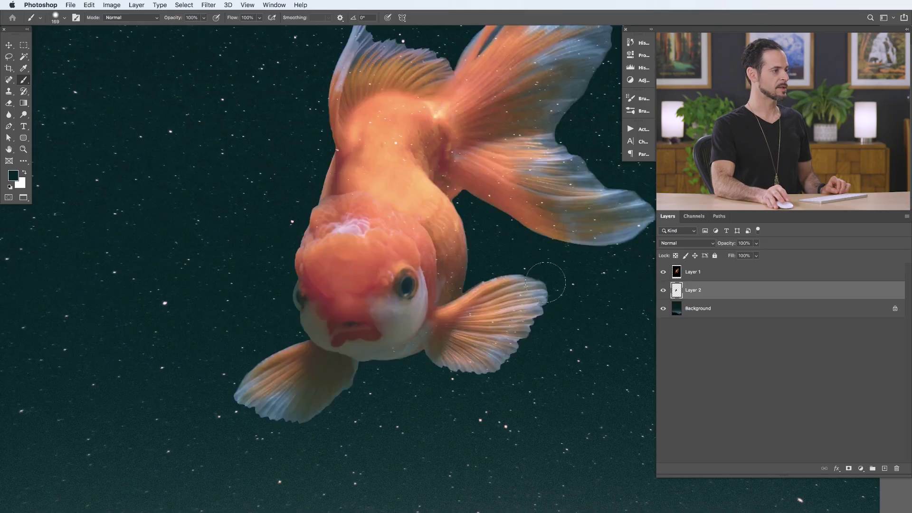
- Undo a stray dark stroke on the goldfish layer and return to Layer 2
click(700, 276)
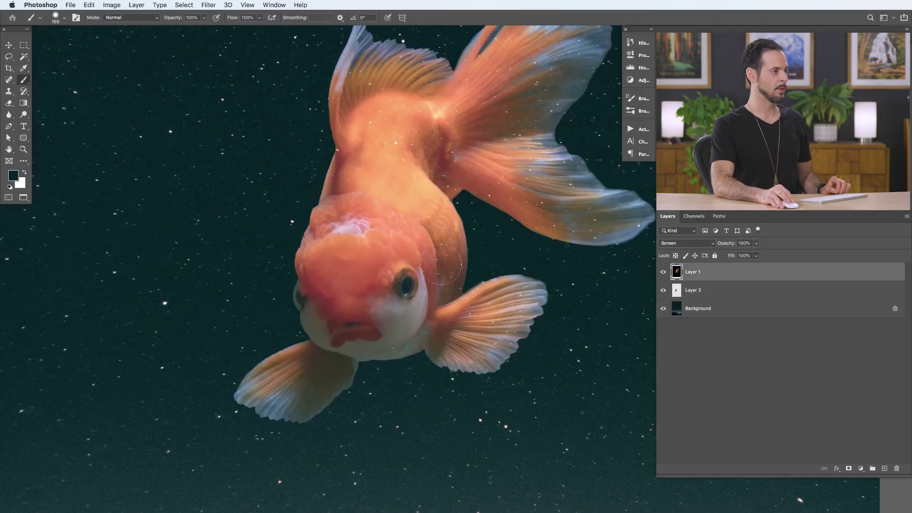
mouse_move(441, 264)
mouse_down()
mouse_move(423, 245)
mouse_move(437, 259)
mouse_up()
key(cmd+z)
click(677, 289)
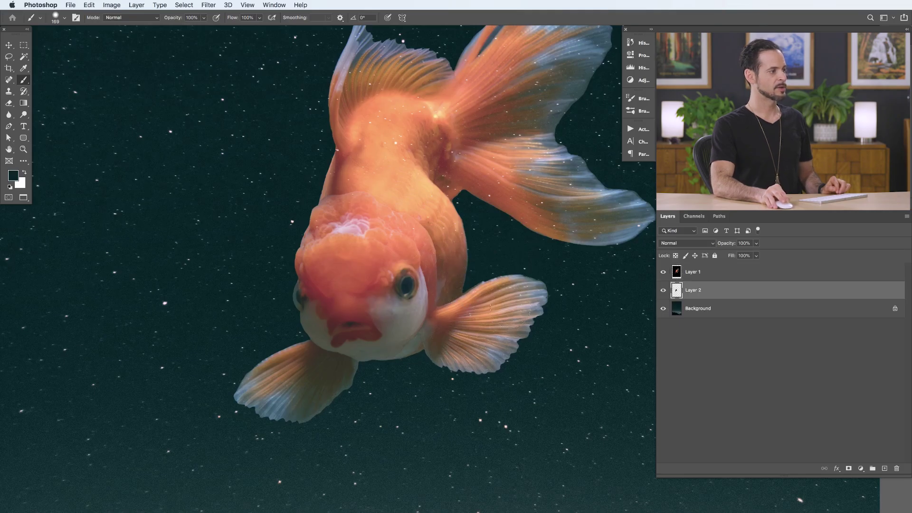
- Paint behind the fins with a smaller brush, then zoom out to the whole composition
scroll(332, 247, up, 5)
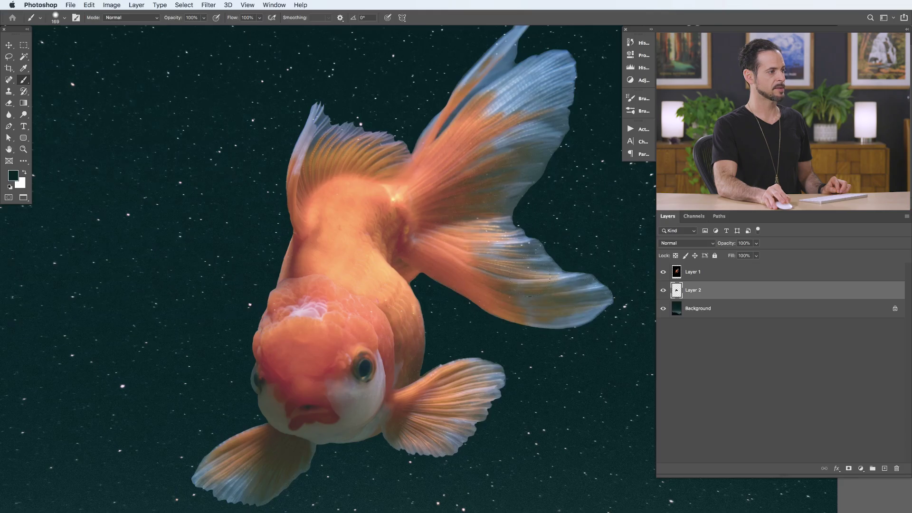
scroll(508, 256, up, 5)
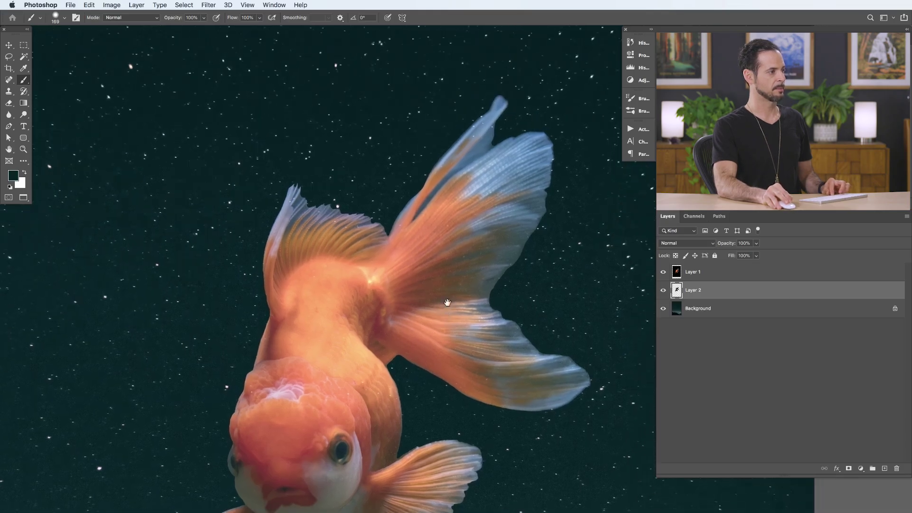
drag(464, 142, 445, 141)
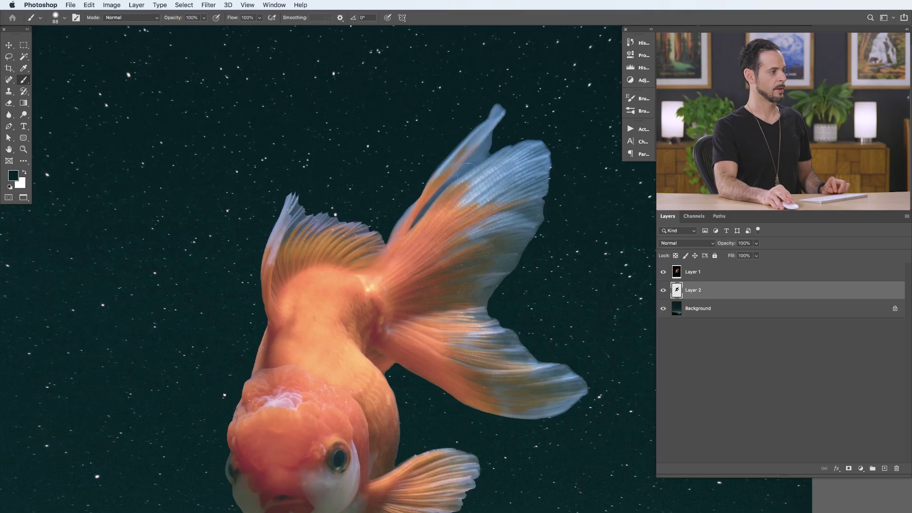
scroll(439, 267, down, 7)
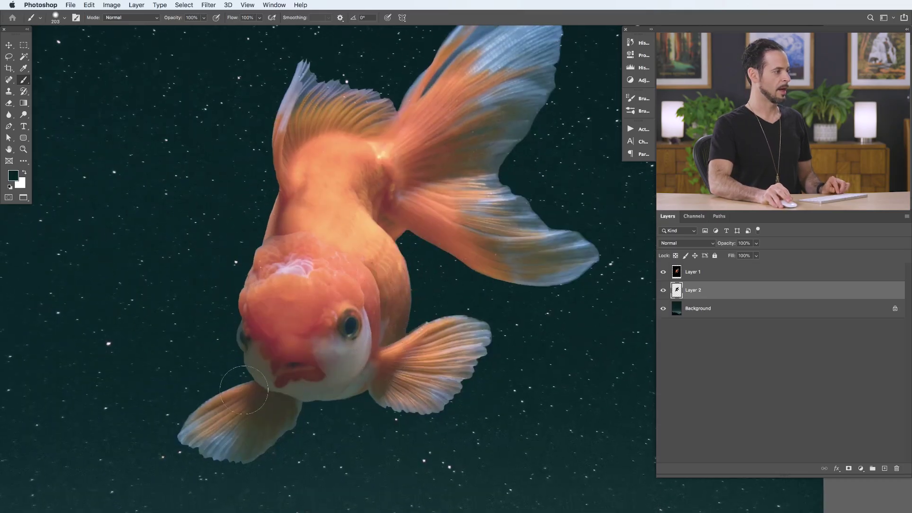
mouse_move(376, 373)
mouse_down()
mouse_move(345, 370)
mouse_move(349, 268)
mouse_up()
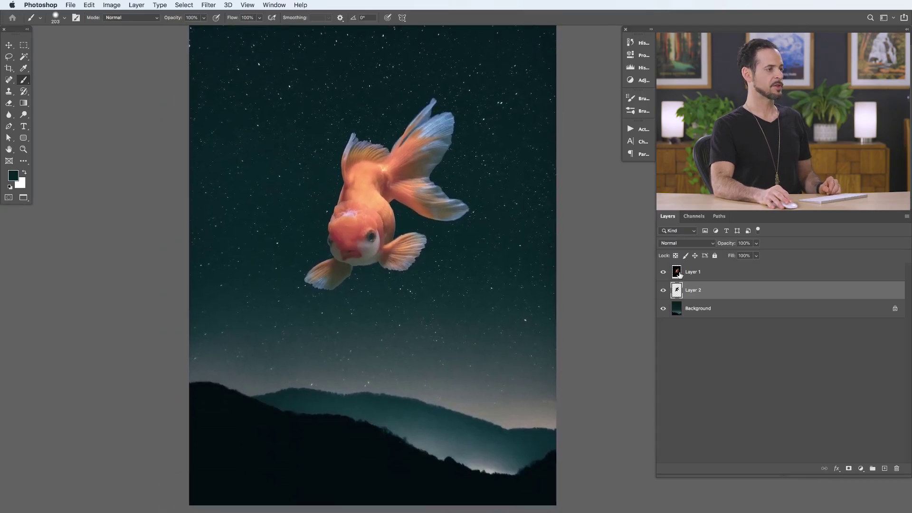
click(684, 244)
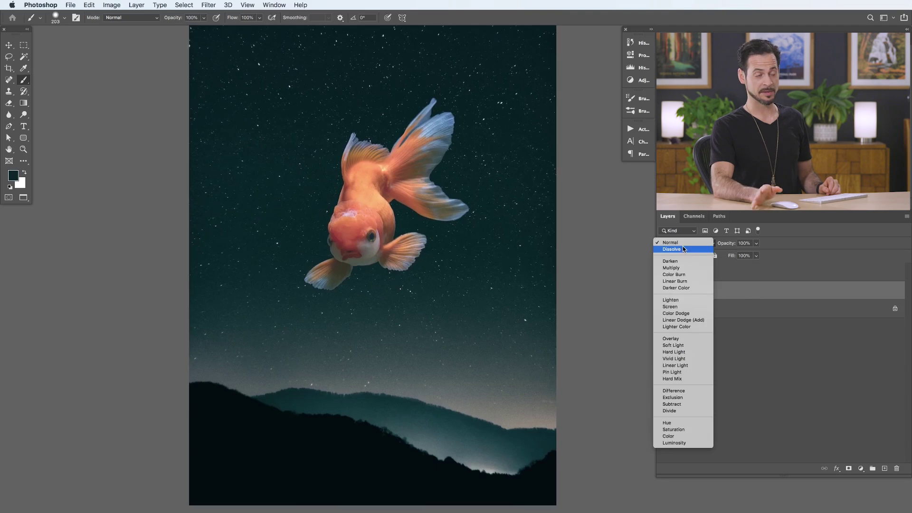
key(s)
key(Return)
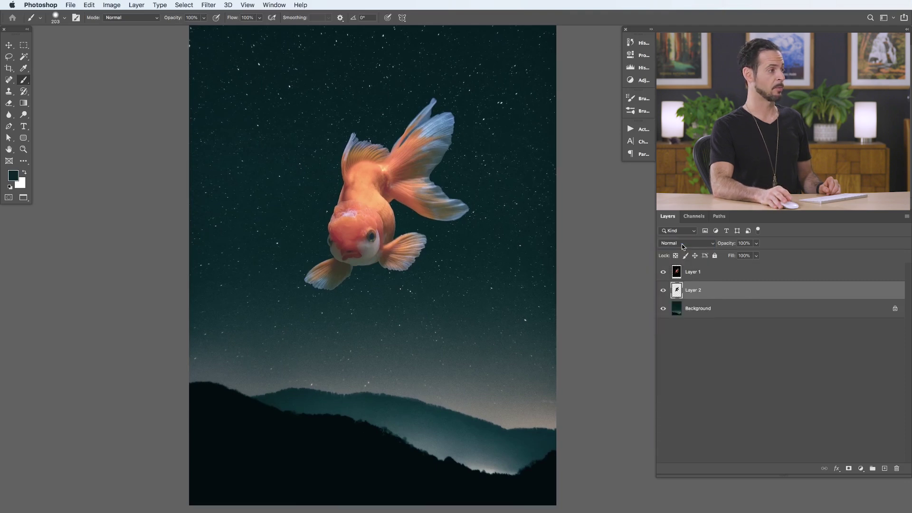
click(687, 243)
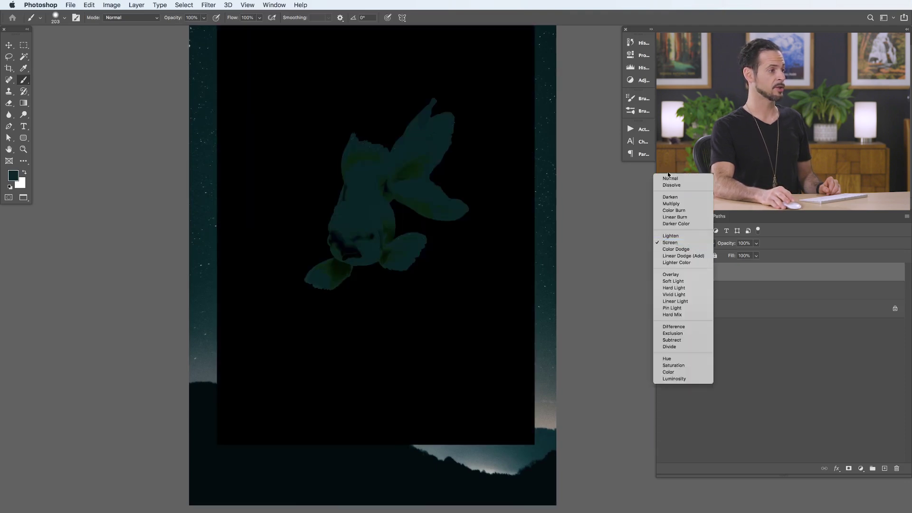
click(672, 181)
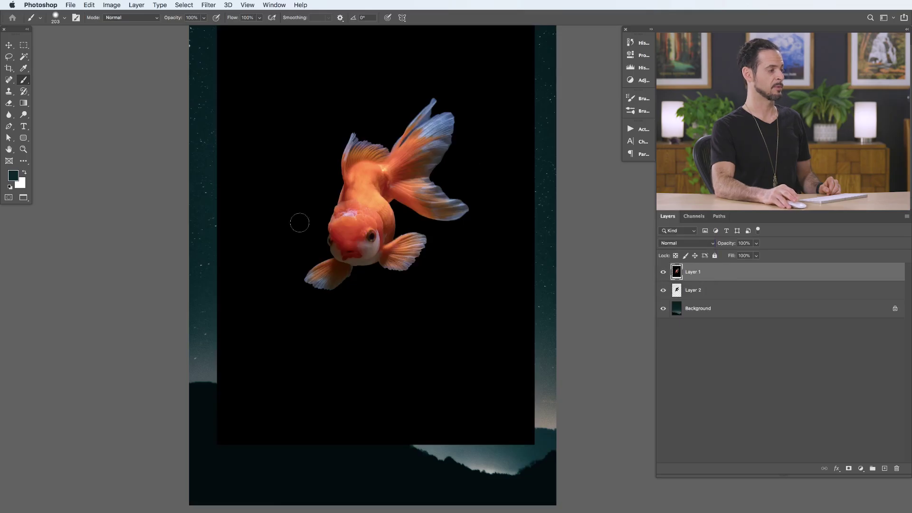
click(682, 243)
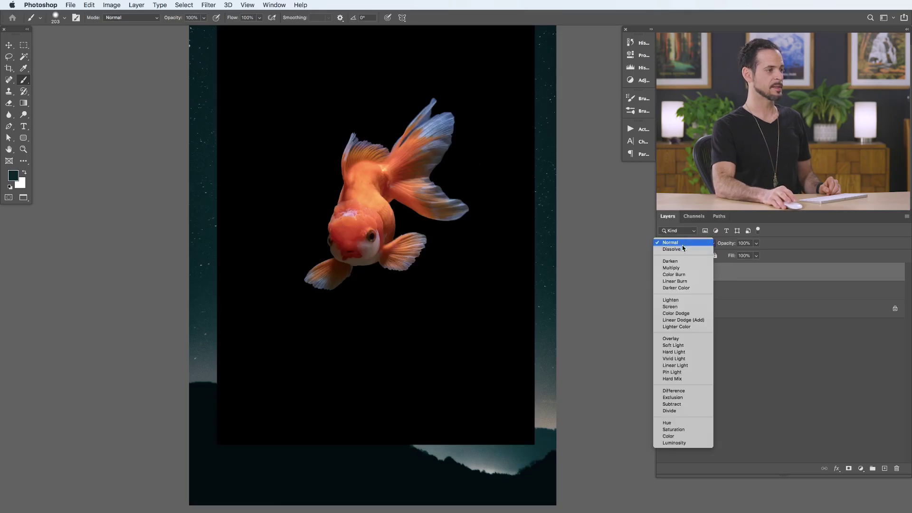
click(683, 307)
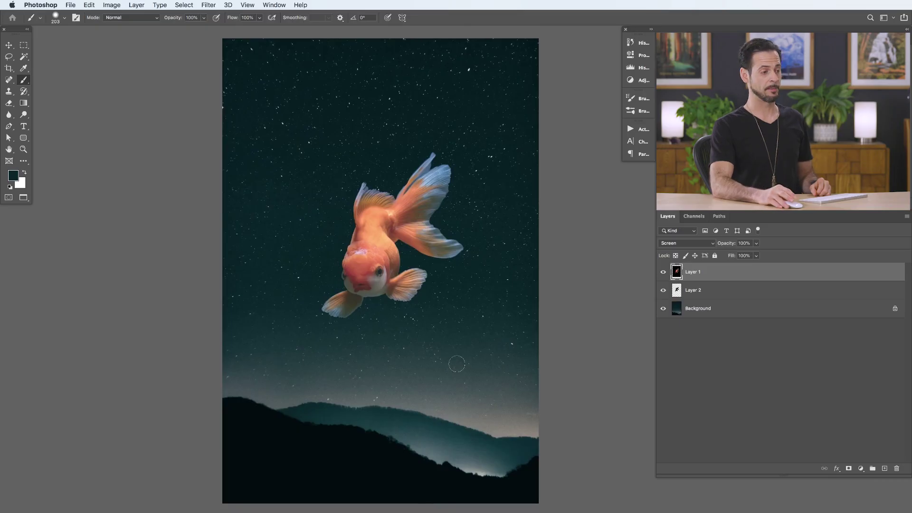
click(861, 468)
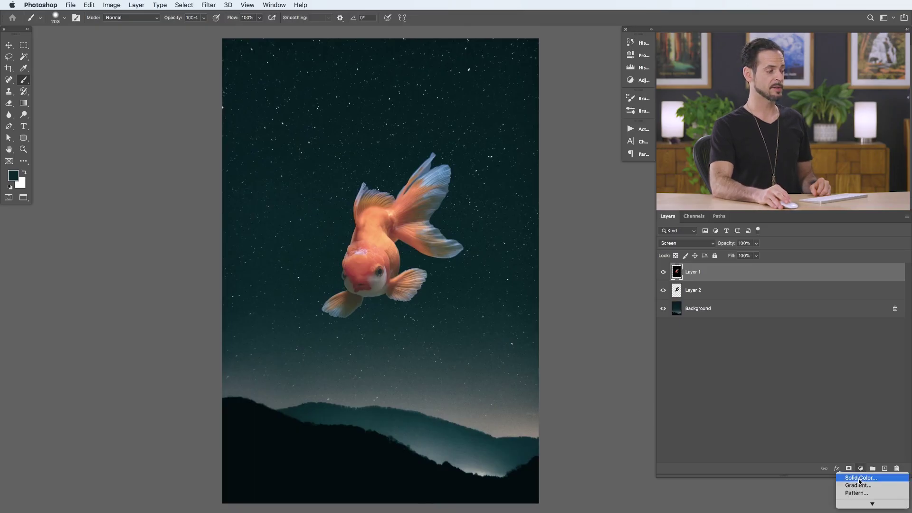
- Add a reddish-orange Solid Color fill layer blended in Darken mode
click(858, 480)
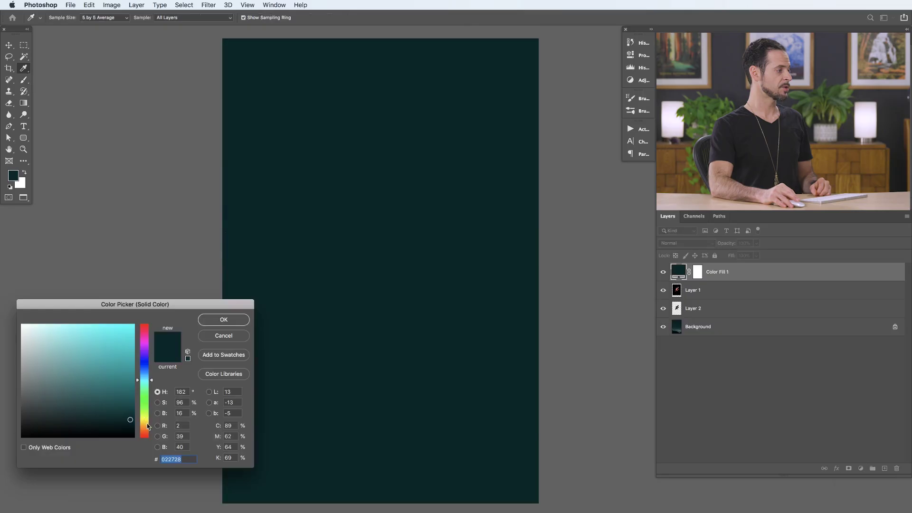
click(148, 426)
drag(121, 396, 105, 357)
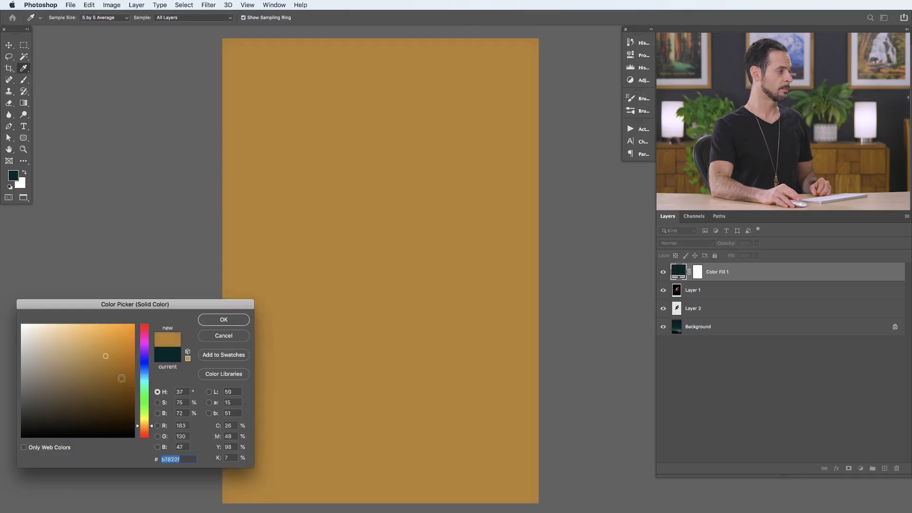
drag(148, 429, 148, 431)
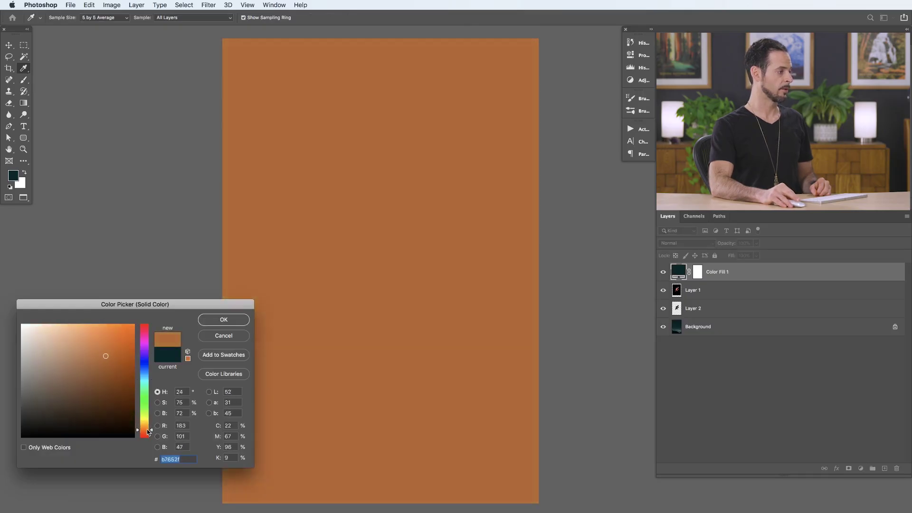
click(218, 326)
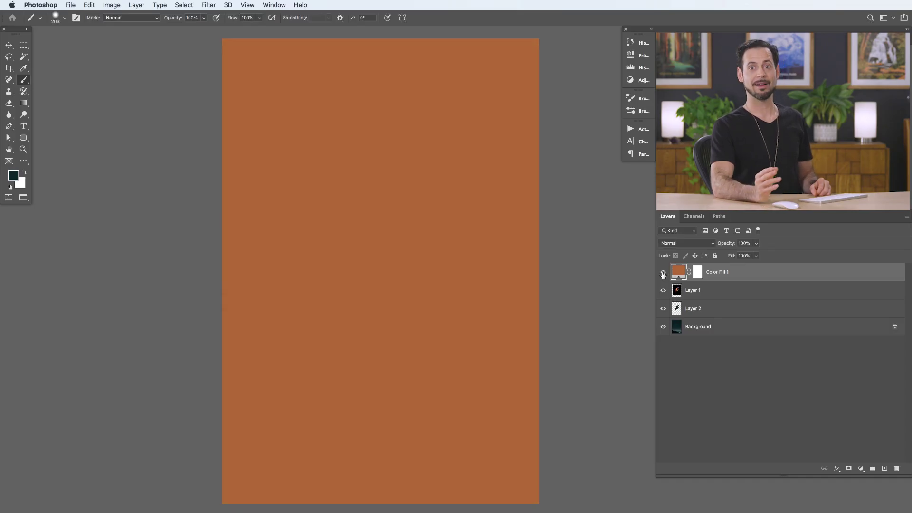
click(675, 245)
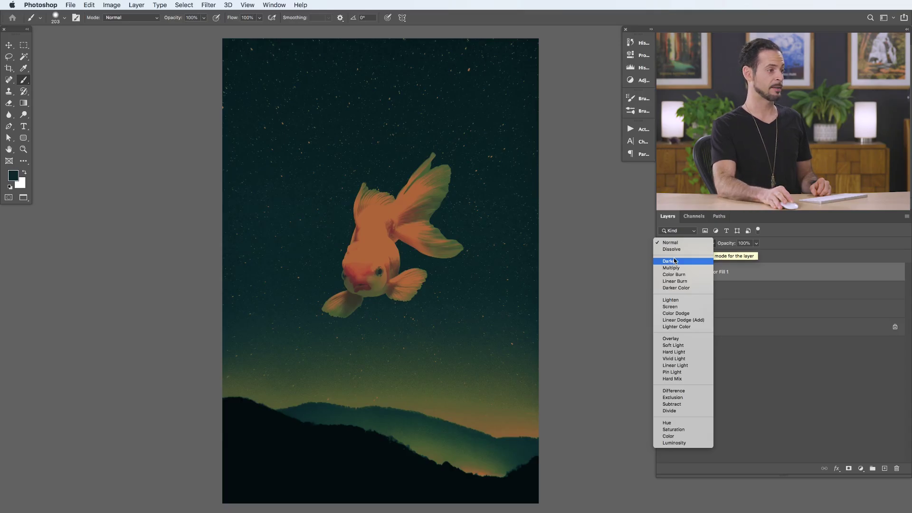
click(674, 260)
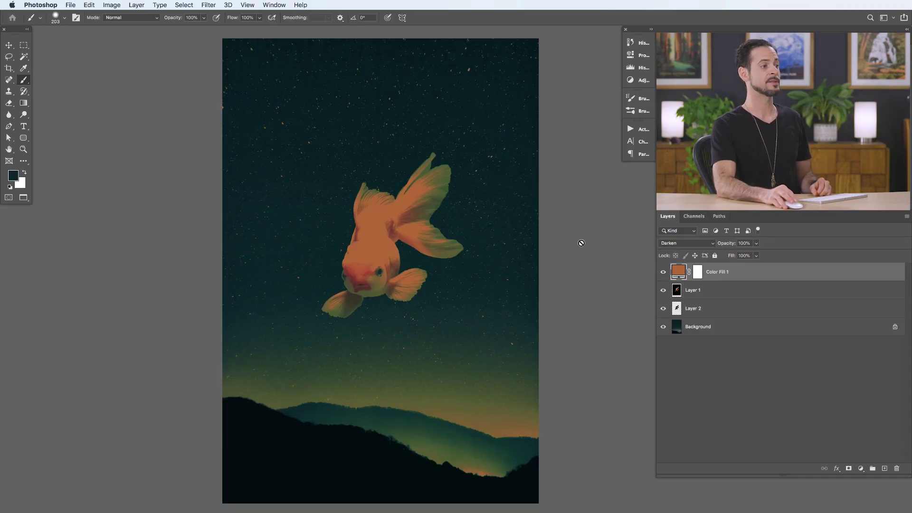
- Set Color Fill 1 to Multiply, then reopen the blend list to browse other modes
click(673, 245)
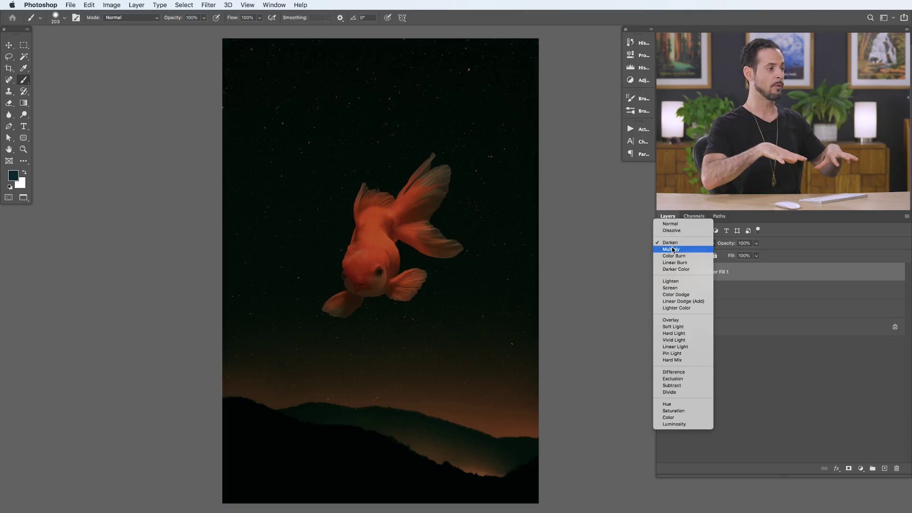
click(673, 249)
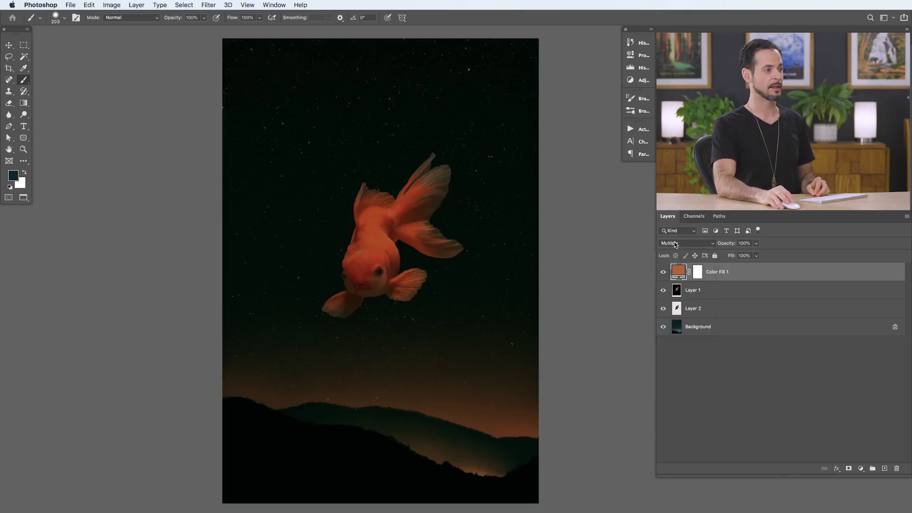
click(675, 244)
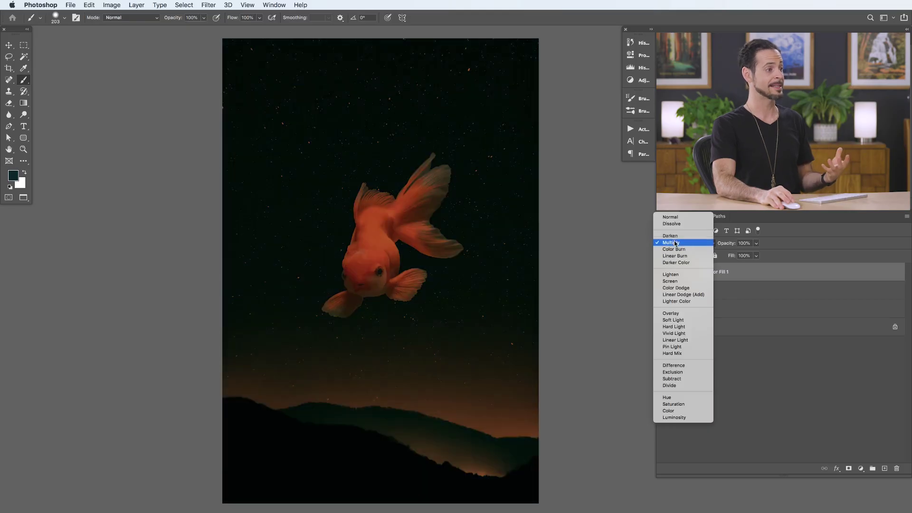
click(675, 243)
click(676, 243)
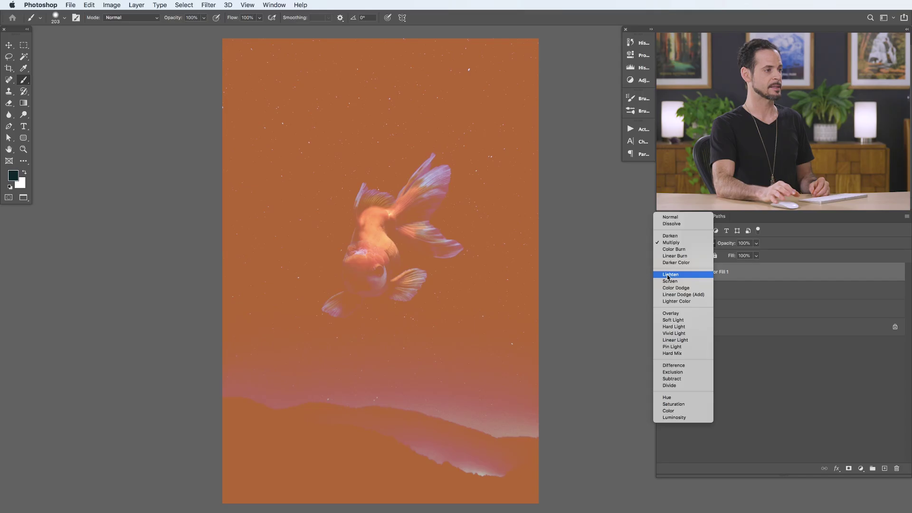
- Try Lighten and Screen on Color Fill 1 before settling on Color Dodge
click(668, 277)
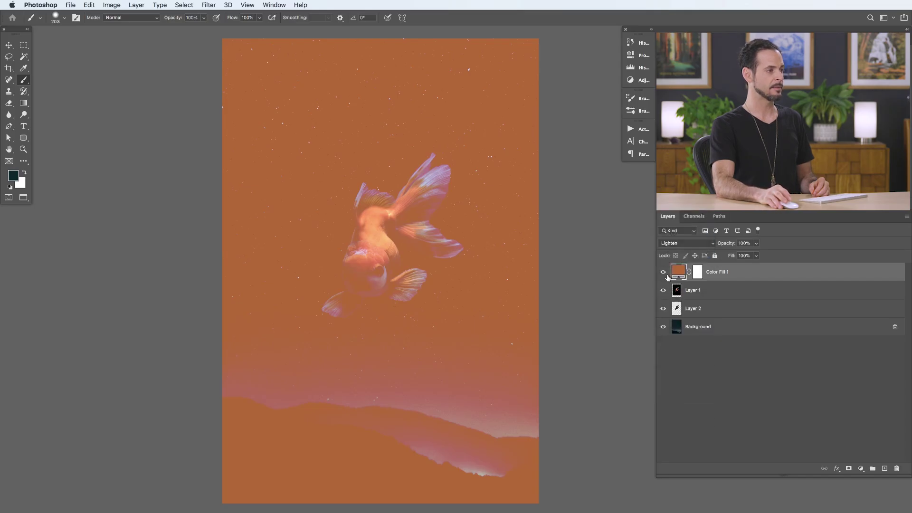
click(674, 243)
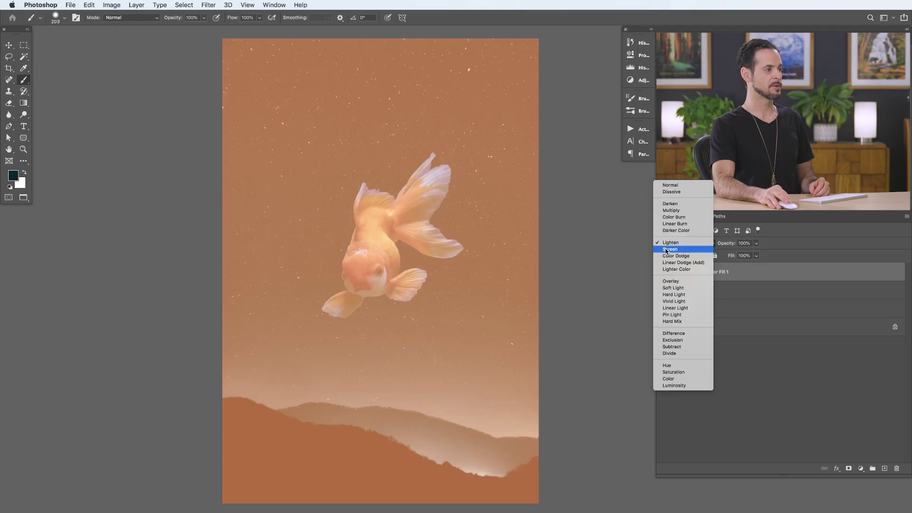
click(667, 250)
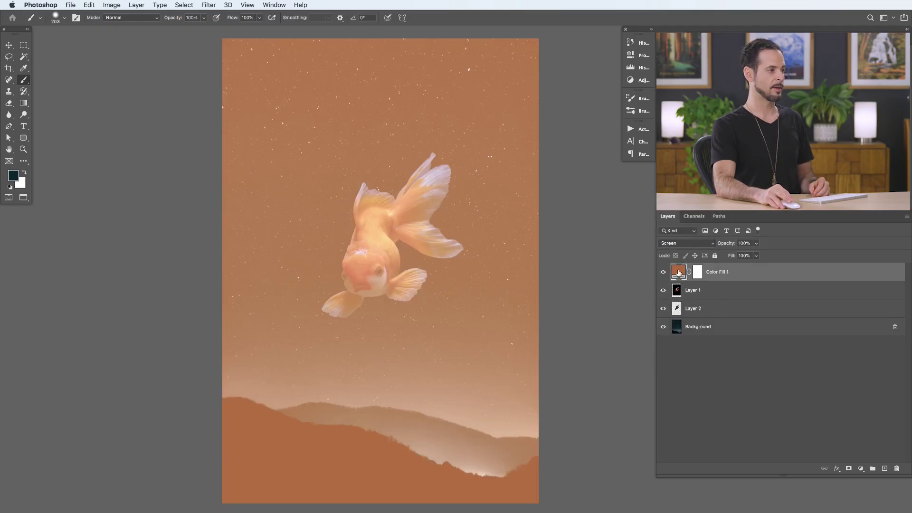
click(684, 242)
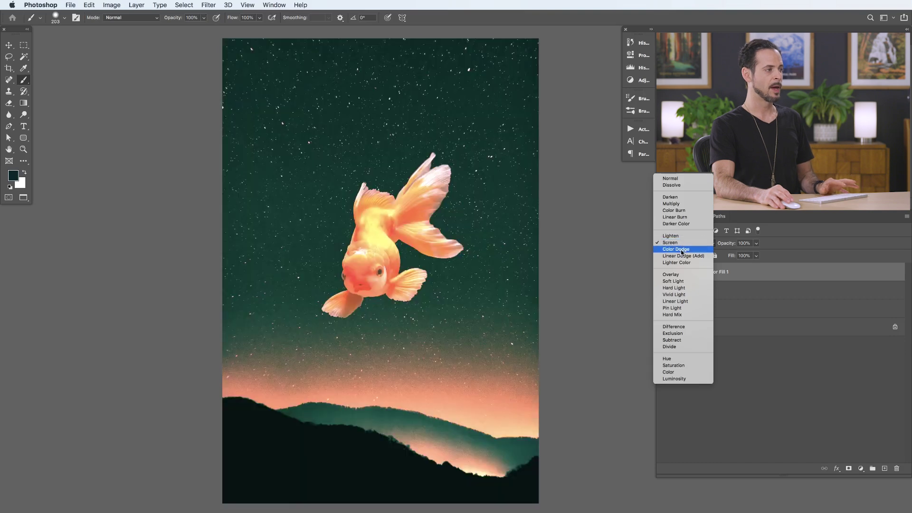
click(682, 250)
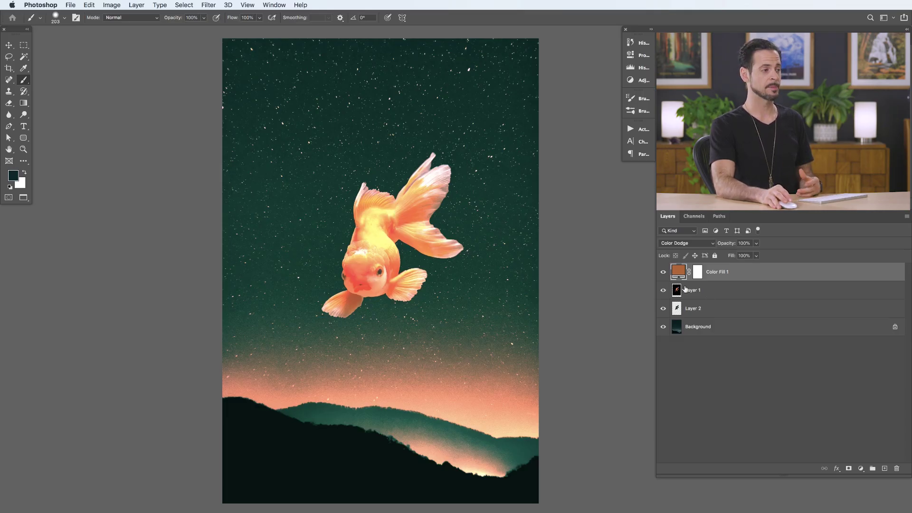
double_click(678, 272)
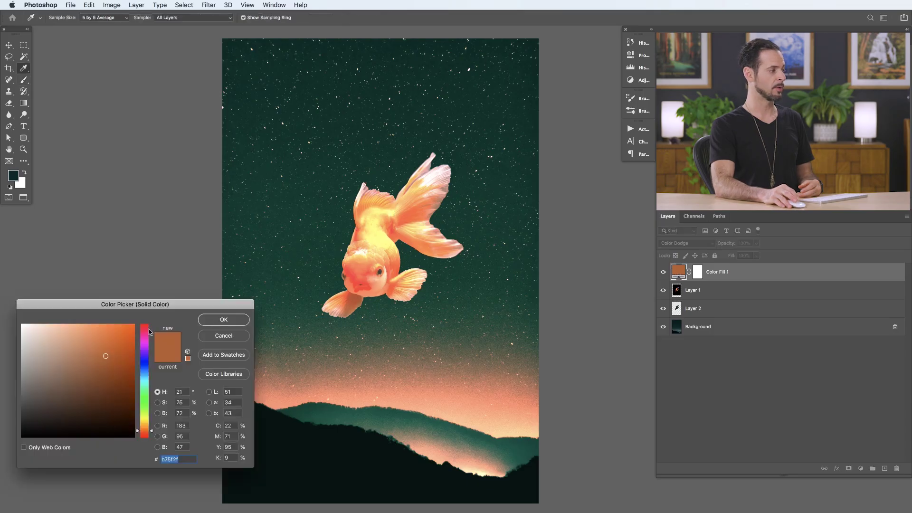
- Trial a dark brown colour for Color Fill 1 and adjust its opacity
mouse_move(109, 358)
mouse_down()
mouse_move(67, 358)
mouse_move(85, 398)
mouse_move(123, 401)
mouse_move(35, 404)
mouse_move(108, 404)
mouse_up()
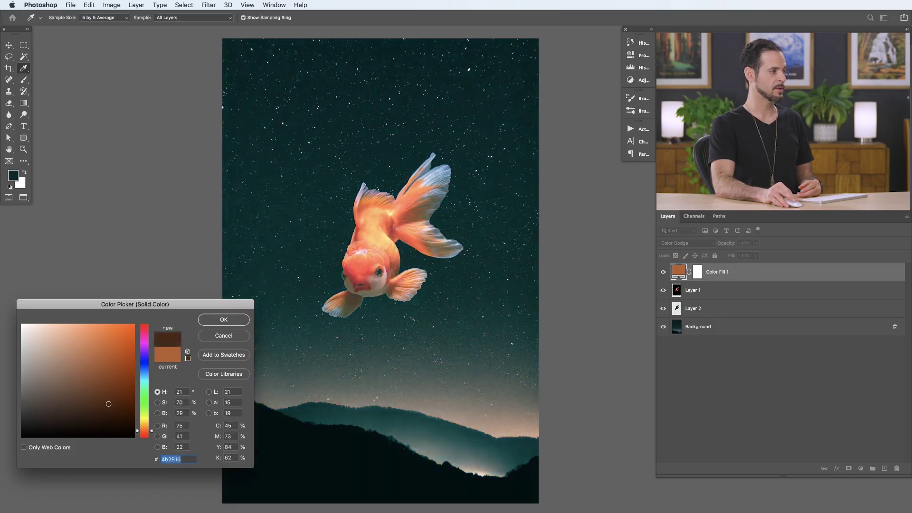
click(212, 317)
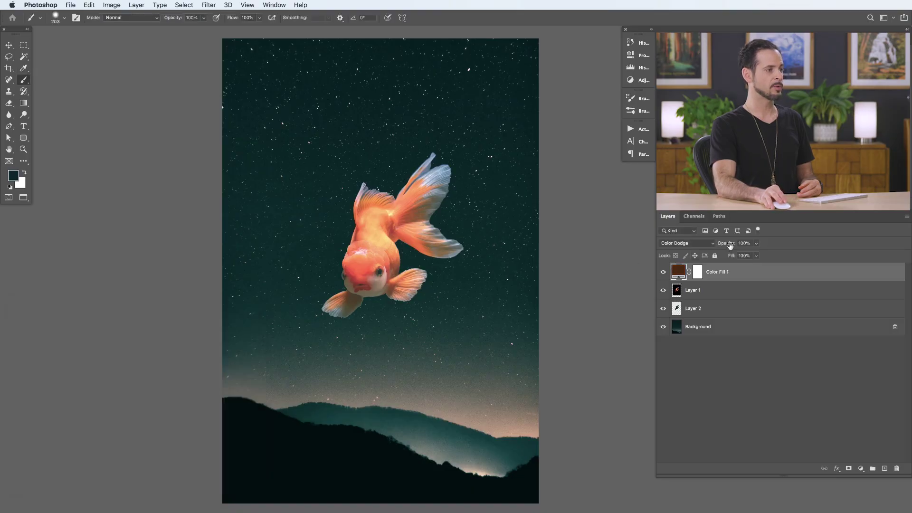
mouse_move(721, 245)
mouse_down()
mouse_move(667, 246)
mouse_move(690, 248)
mouse_up()
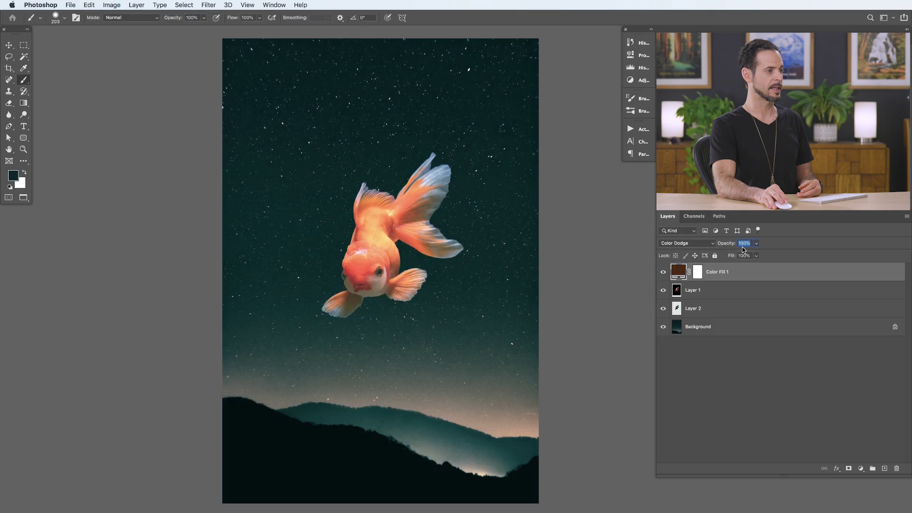
key(Return)
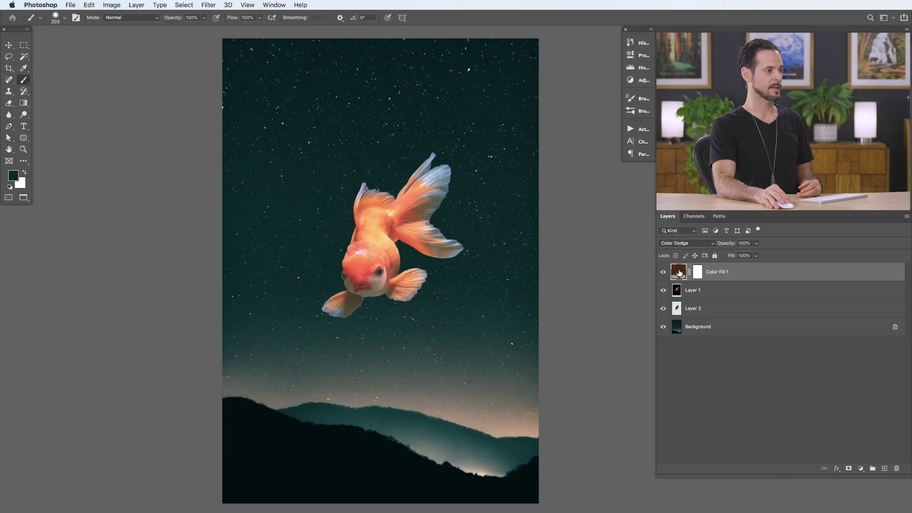
- Change Color Fill 1's colour back to orange #bb6536
double_click(679, 273)
drag(97, 384, 131, 346)
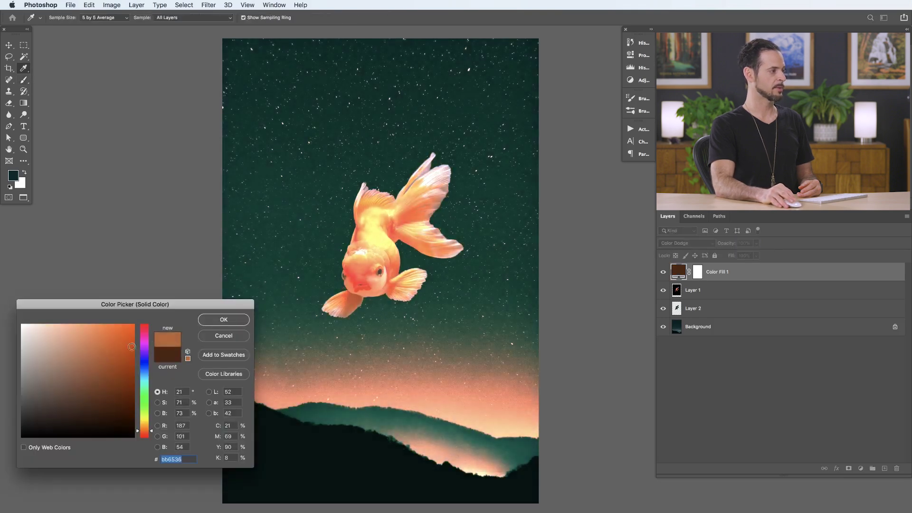
click(223, 320)
click(683, 244)
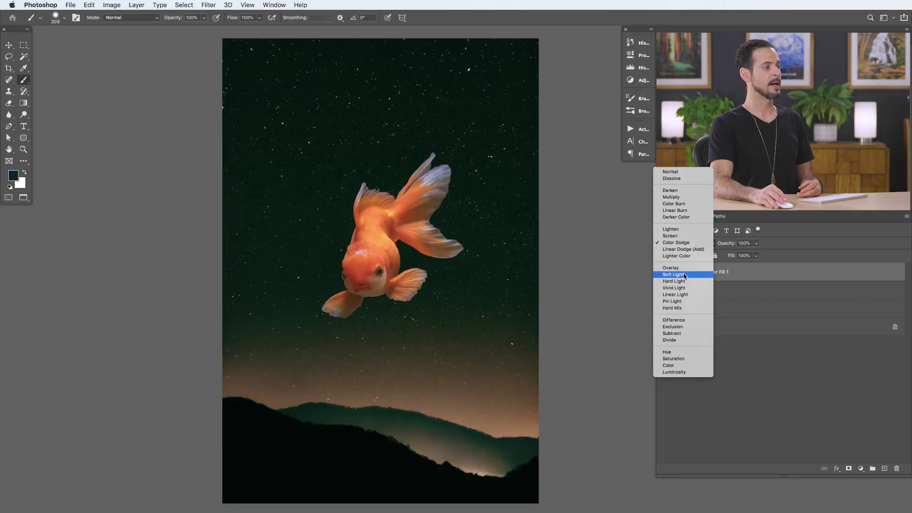
- Set Color Fill 1 to Soft Light and toggle its visibility to compare the warm tint
click(684, 275)
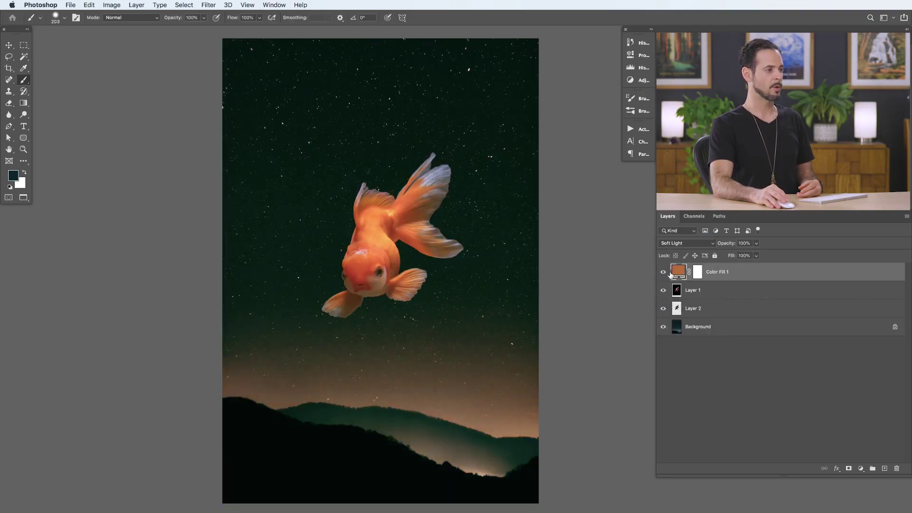
click(663, 274)
click(664, 273)
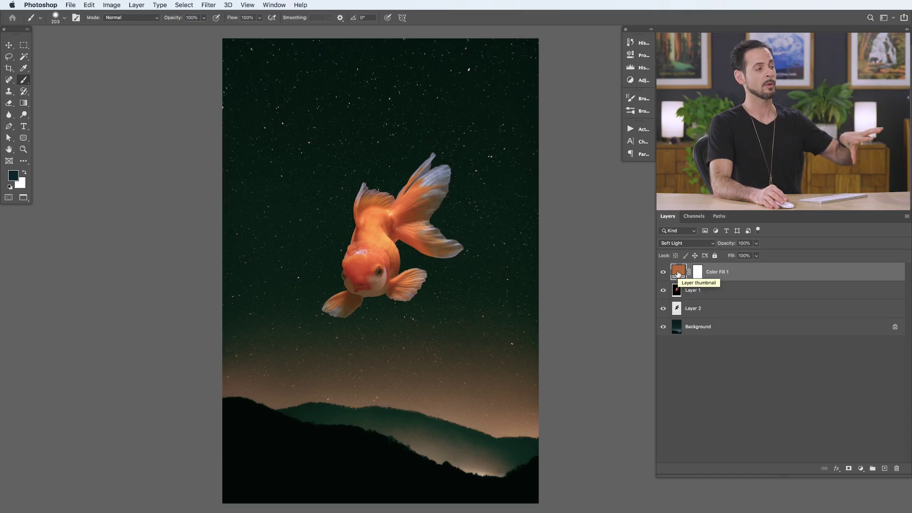
click(663, 271)
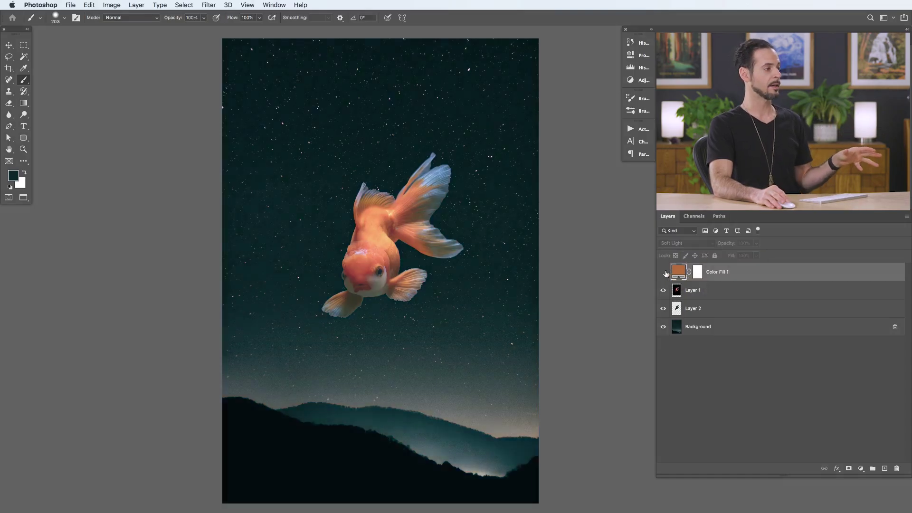
- Compare the image with Color Fill 1 hidden and shown, then bring up its blend modes
click(664, 272)
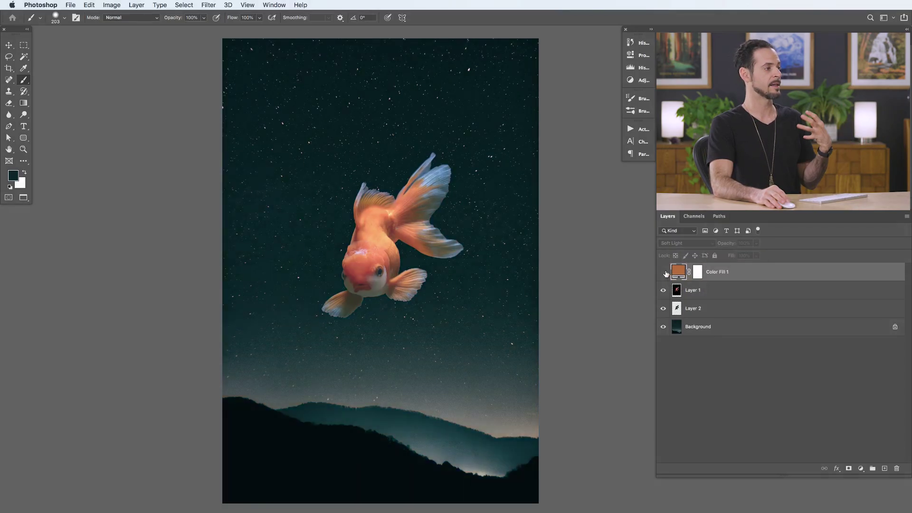
click(664, 273)
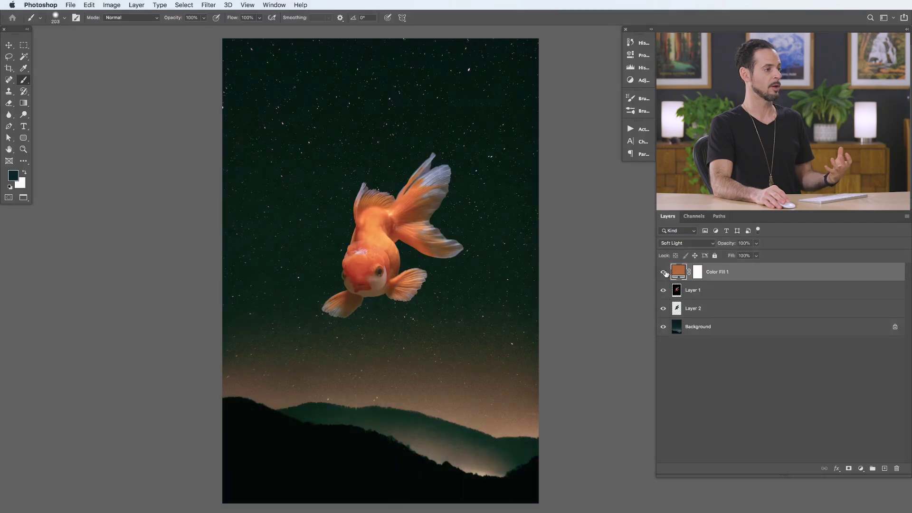
click(670, 243)
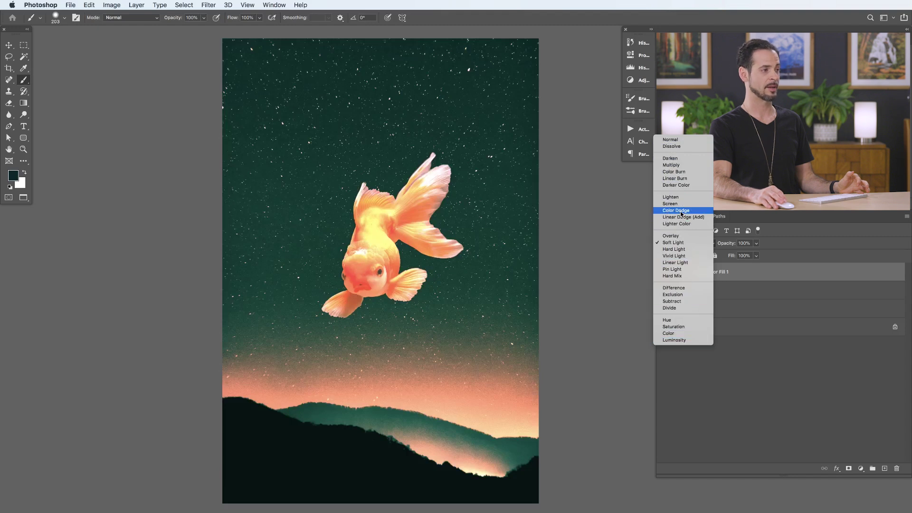
- Switch Color Fill 1 to Color Dodge at lower opacity and compare it on and off
click(681, 210)
drag(725, 246, 693, 247)
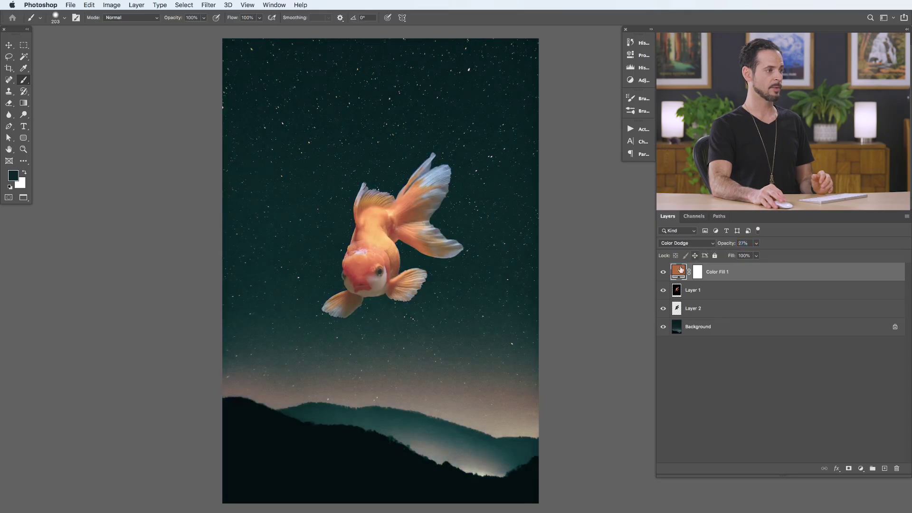
click(662, 273)
click(662, 273)
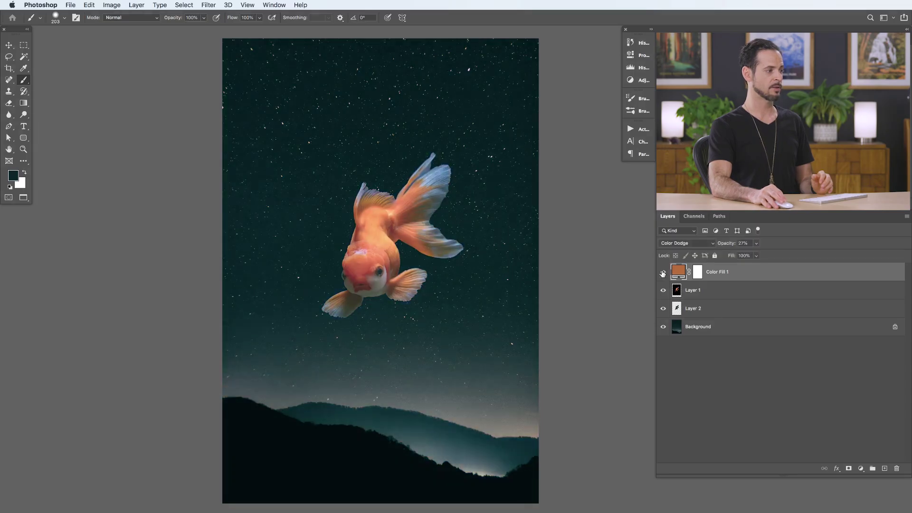
click(663, 273)
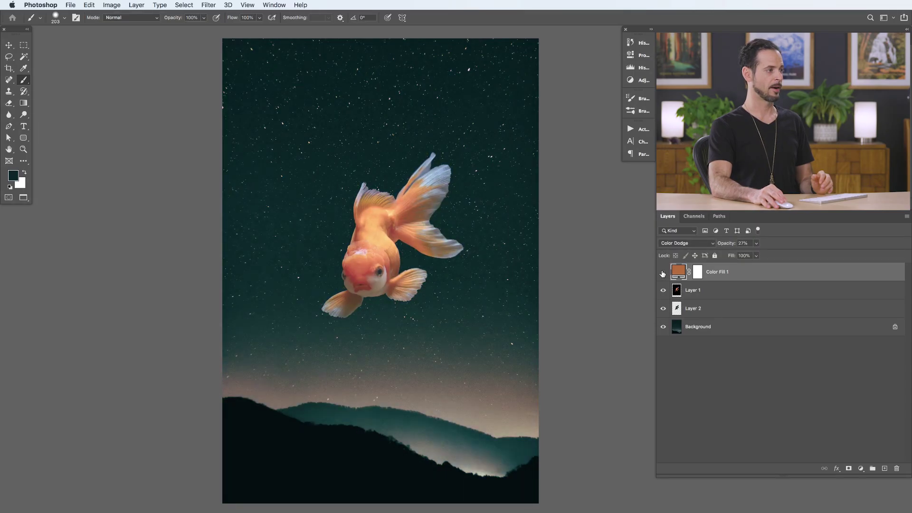
click(663, 274)
- Darken Color Fill 1's colour to a deeper brown and compare the subtler glow
double_click(678, 272)
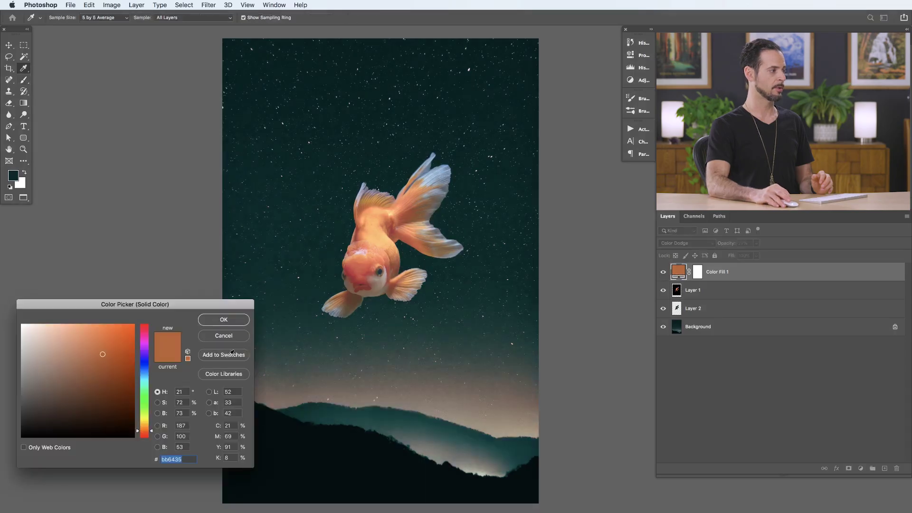
drag(114, 384, 125, 389)
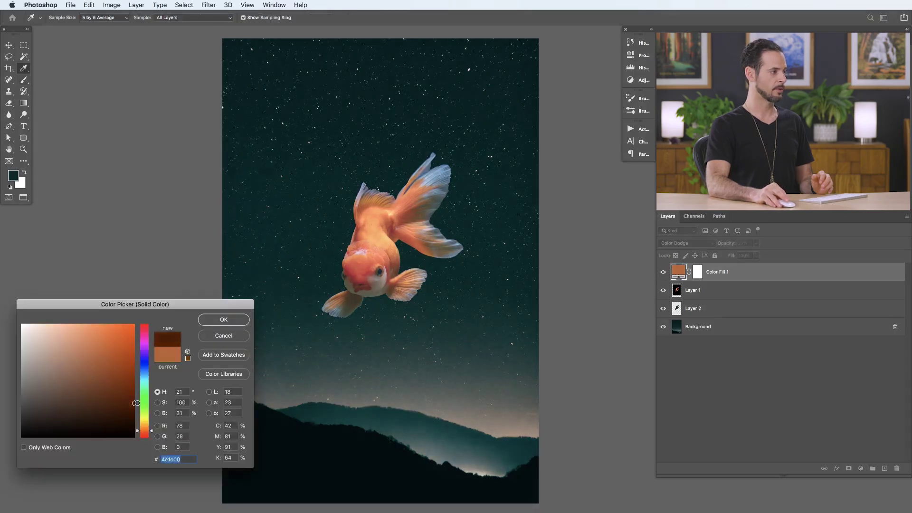
click(223, 321)
key(b)
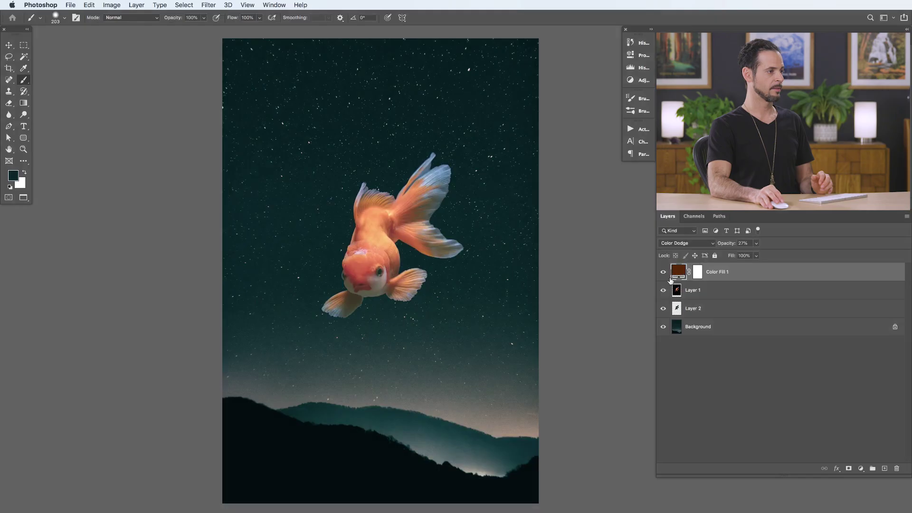
click(664, 273)
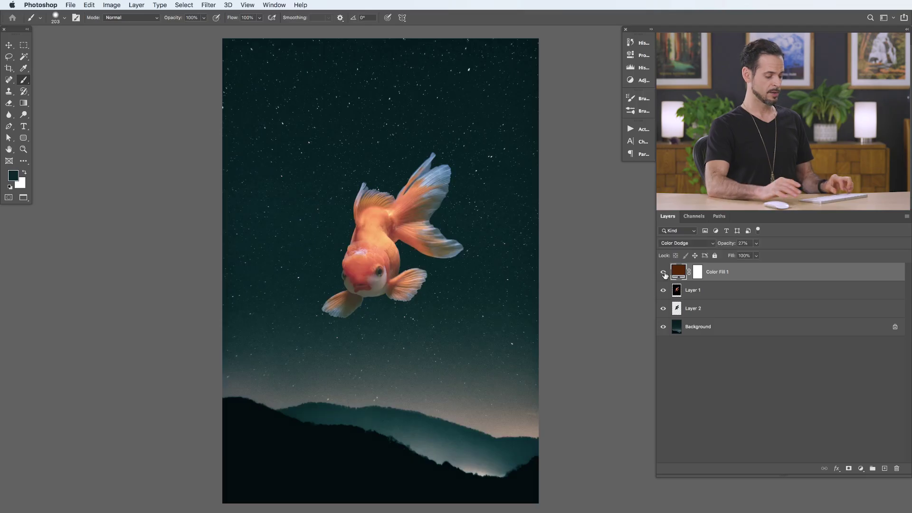
- On a new layer, paint goldfish-sampled salmon over the lower-right hills in Soft Light
key(ctrl+shift+alt+n)
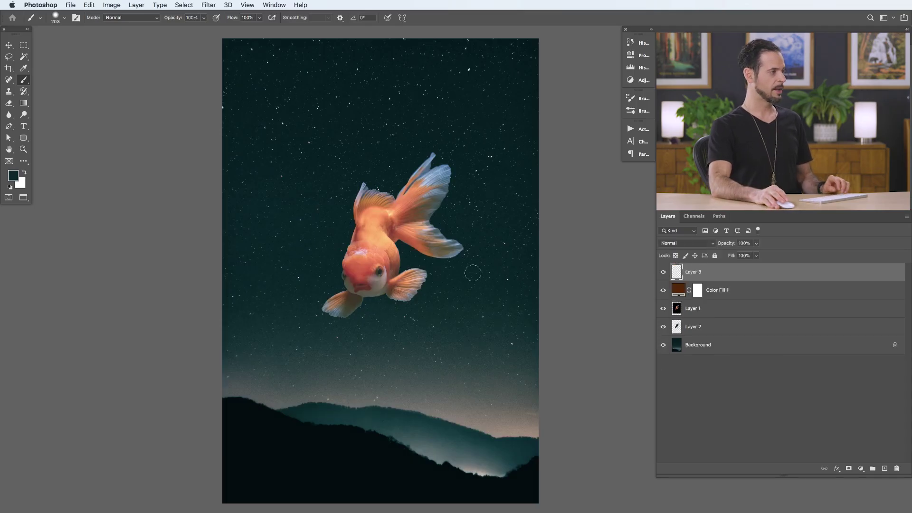
alt+click(378, 261)
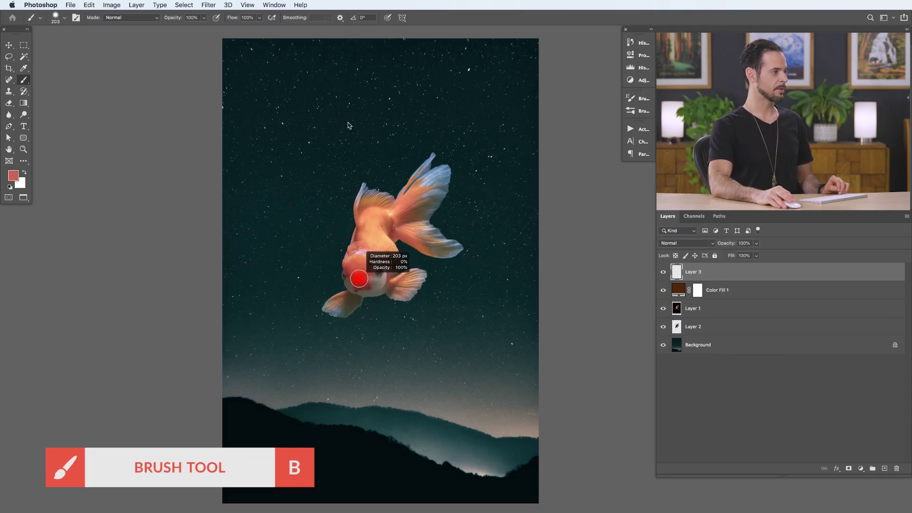
drag(340, 262, 354, 189)
drag(340, 263, 409, 262)
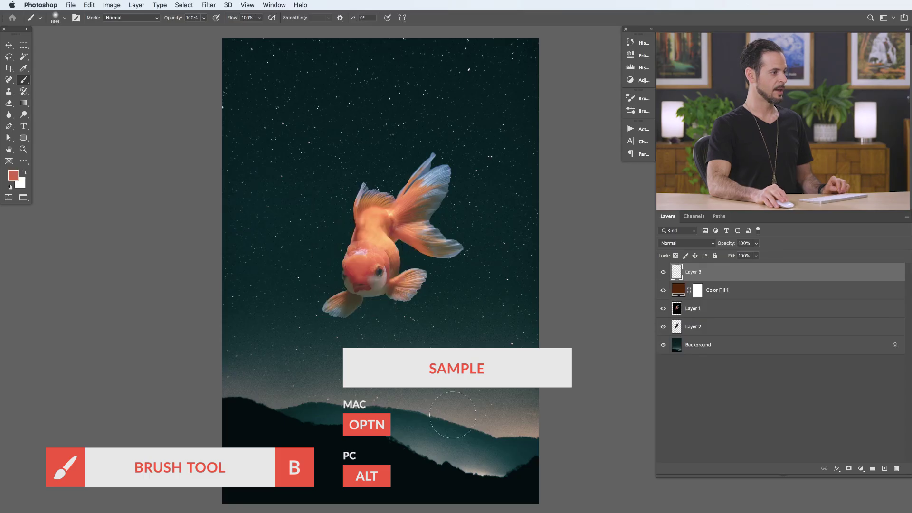
mouse_move(442, 409)
mouse_down()
mouse_move(529, 431)
mouse_move(497, 460)
mouse_up()
click(687, 244)
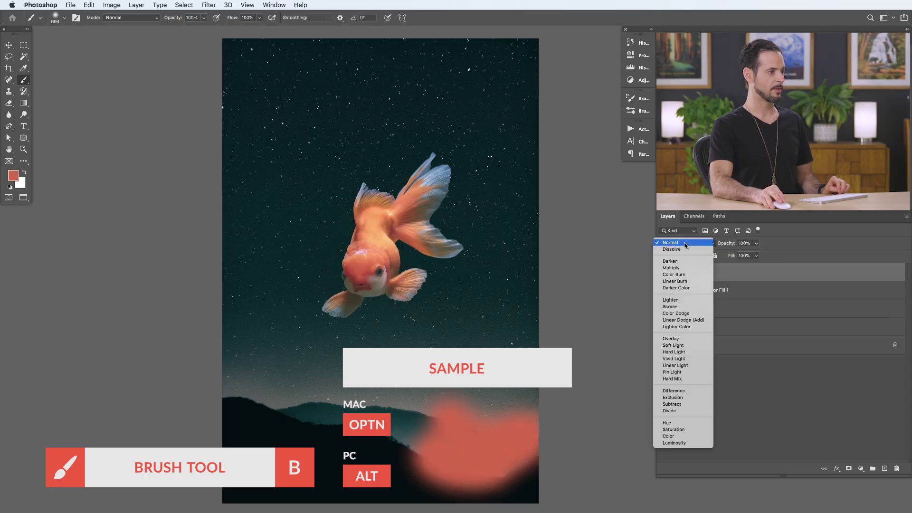
click(680, 345)
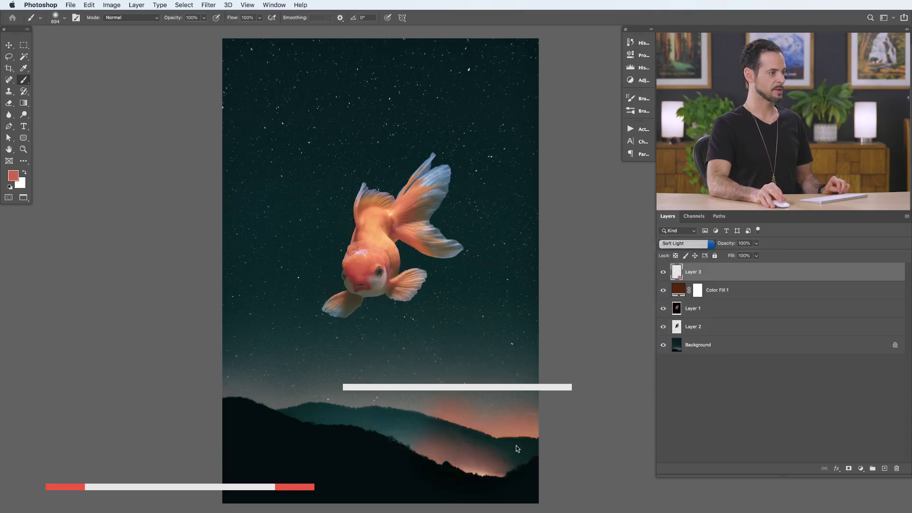
- Paint a broad soft pink glow across the horizon at 20% flow, then compare it
mouse_move(451, 445)
mouse_down()
mouse_move(405, 423)
mouse_move(260, 397)
mouse_move(421, 421)
mouse_up()
key(shift+2)
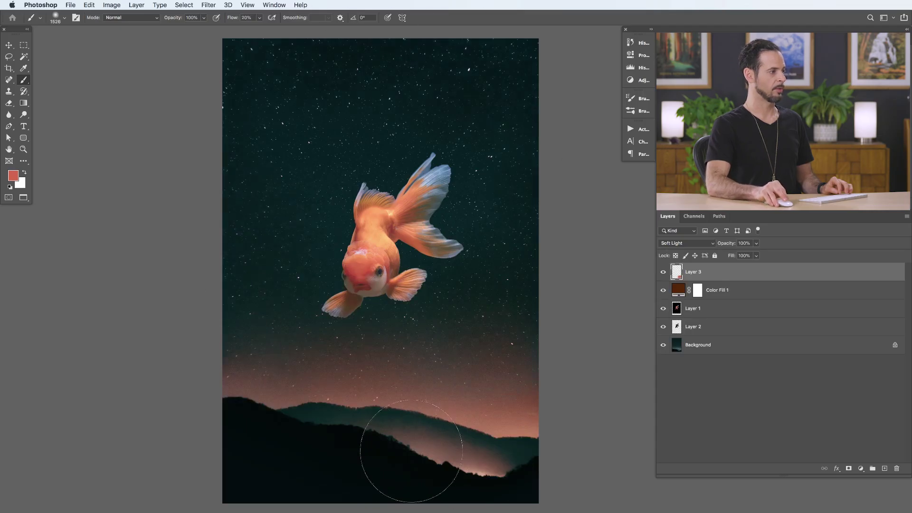
mouse_move(473, 392)
mouse_down()
mouse_move(393, 367)
mouse_move(220, 377)
mouse_move(312, 387)
mouse_move(258, 401)
mouse_up()
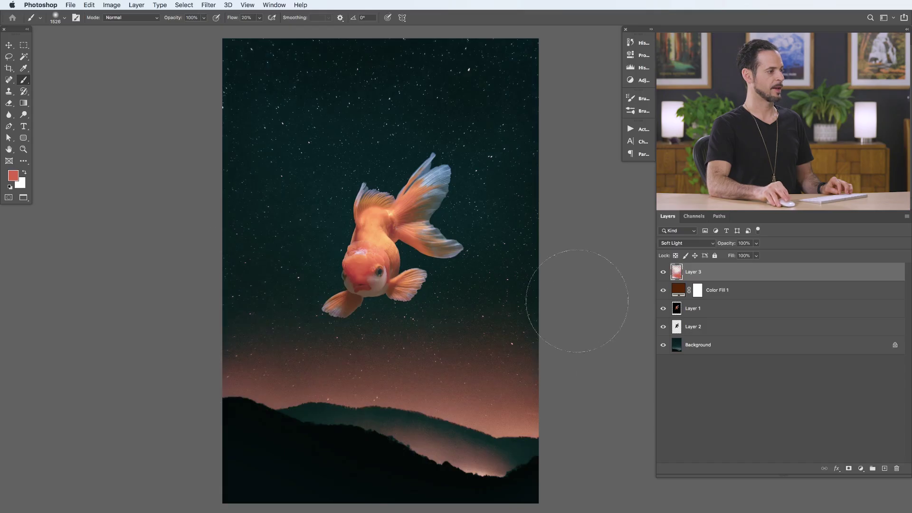
click(665, 273)
click(665, 274)
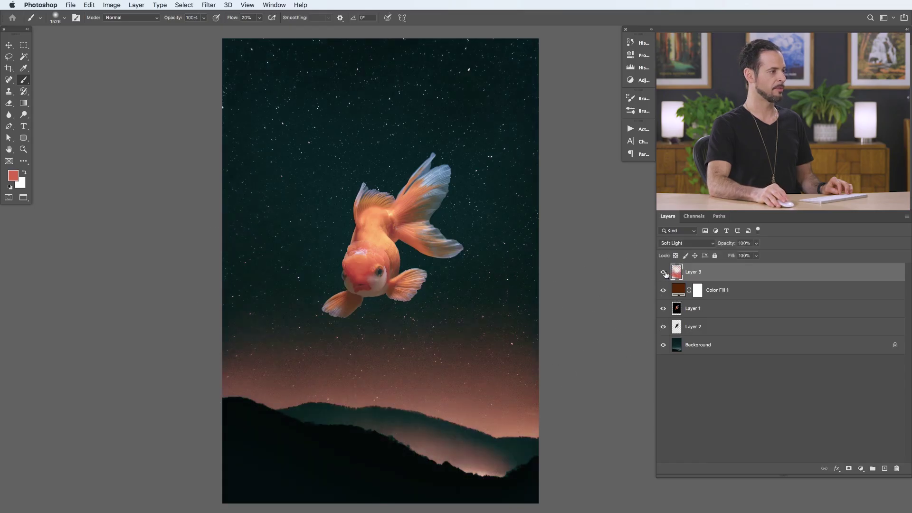
click(665, 273)
click(664, 273)
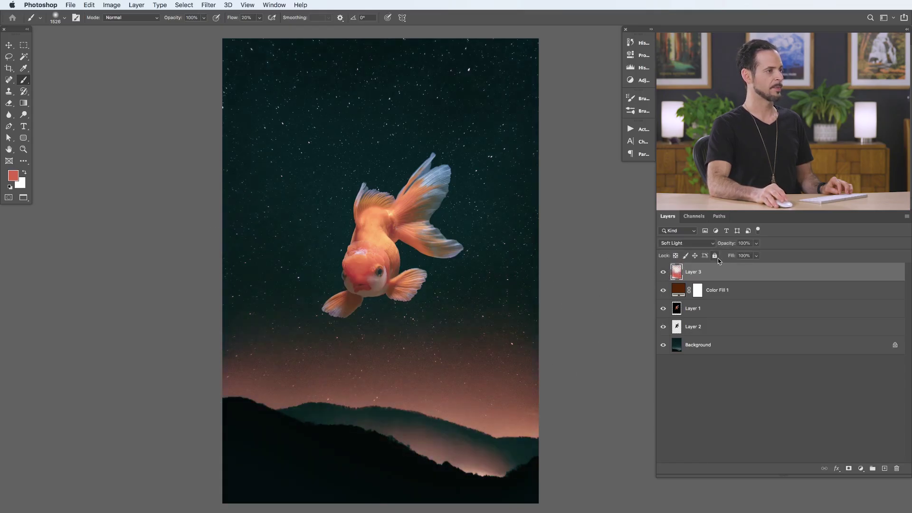
click(664, 273)
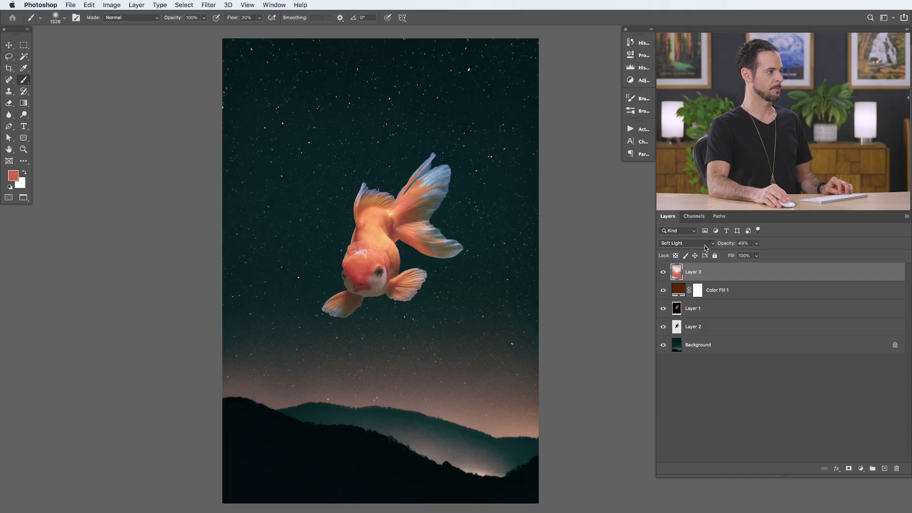
scroll(449, 323, down, 2)
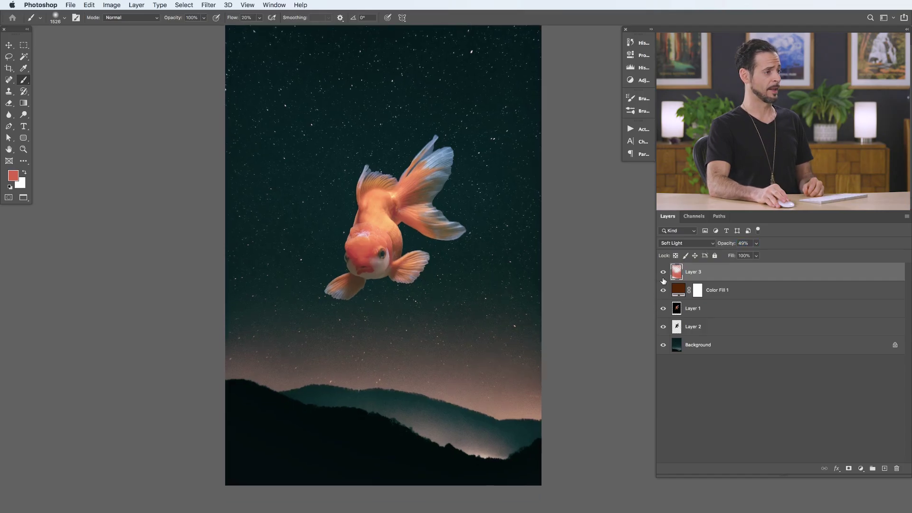
click(664, 326)
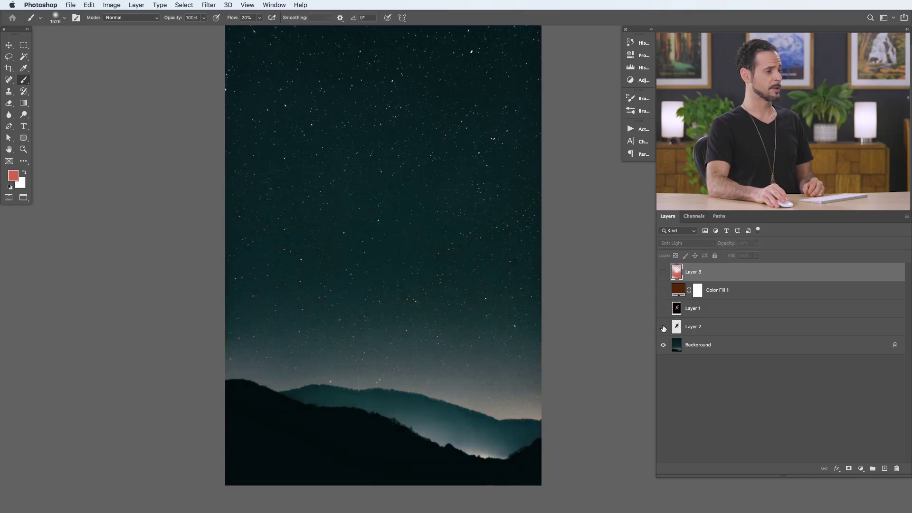
click(664, 309)
click(692, 308)
click(684, 242)
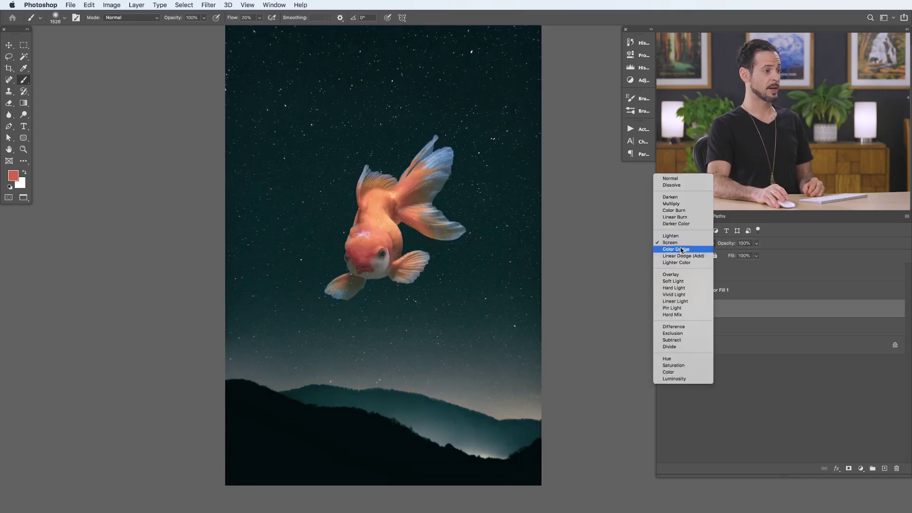
click(688, 179)
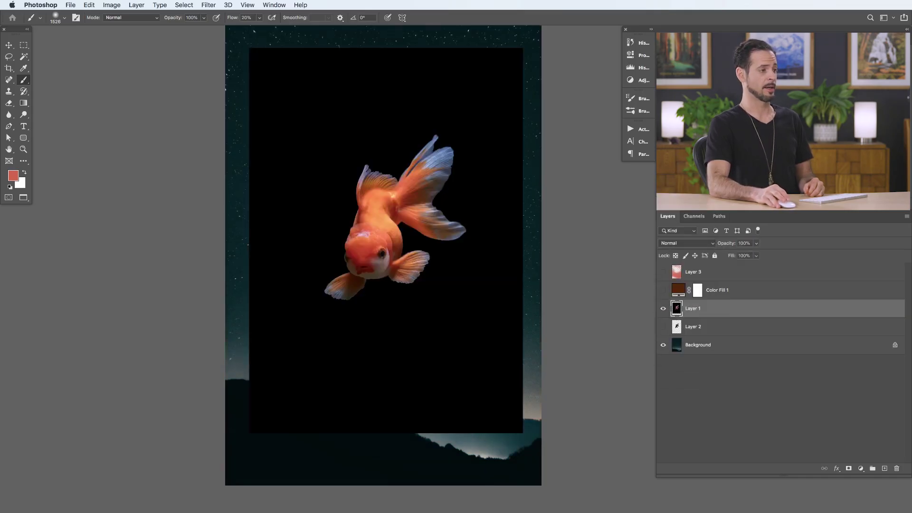
click(675, 242)
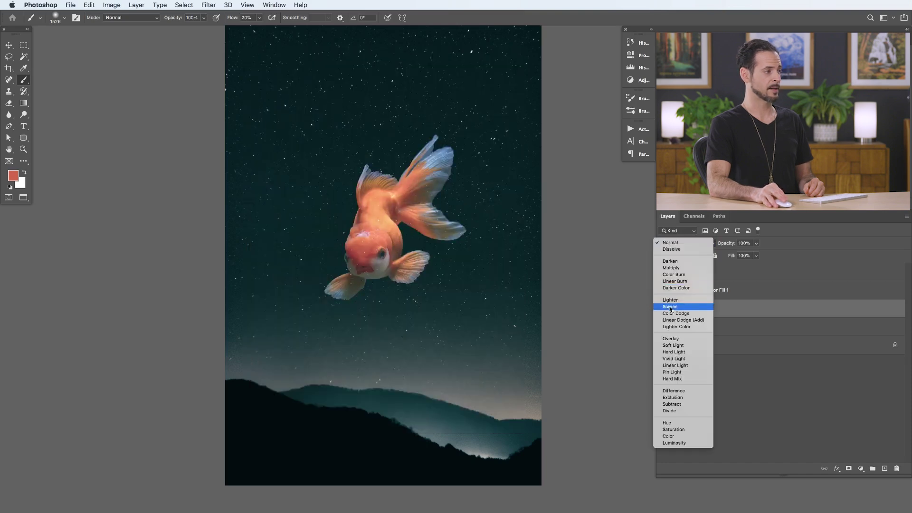
click(670, 310)
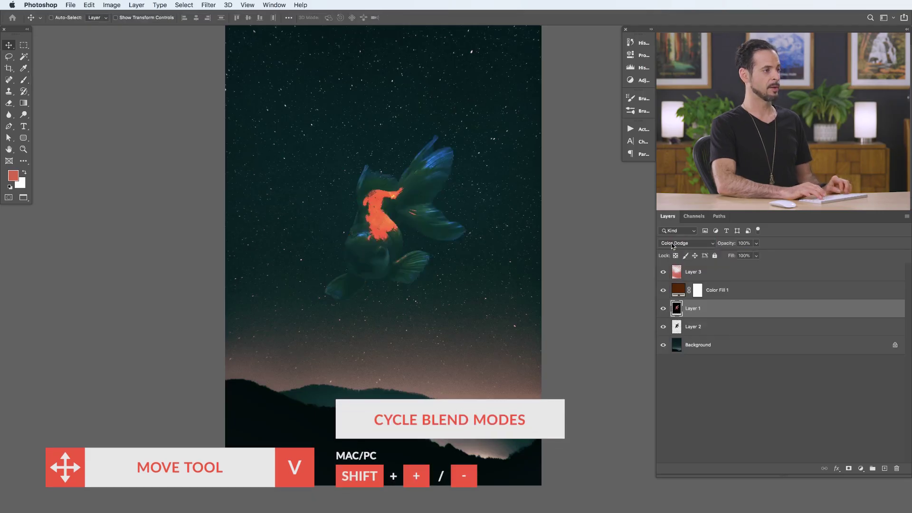
key(shift+plus)
key(shift+plus)
key(shift+plus)
key(shift+plus)
key(shift+plus)
key(shift+plus)
key(shift+plus)
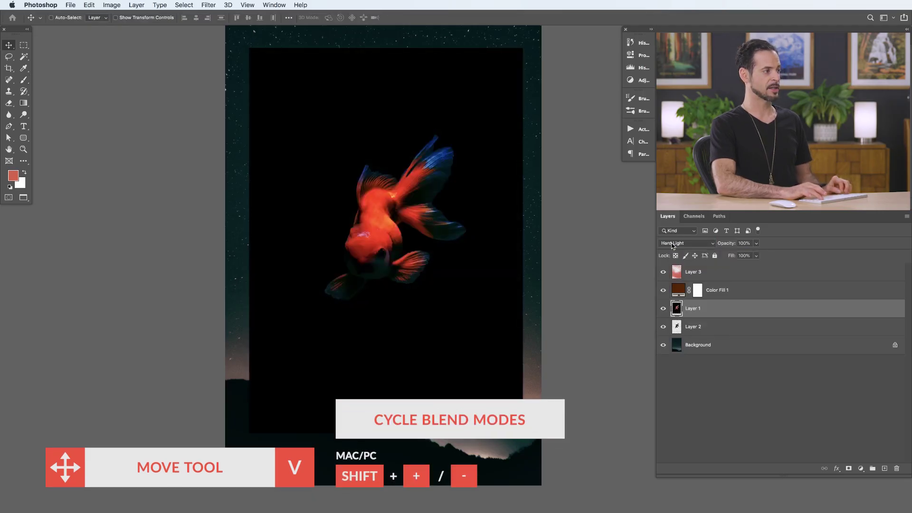
key(shift+plus)
key(shift+plus)
key(shift+plus)
key(shift+plus)
key(shift+plus)
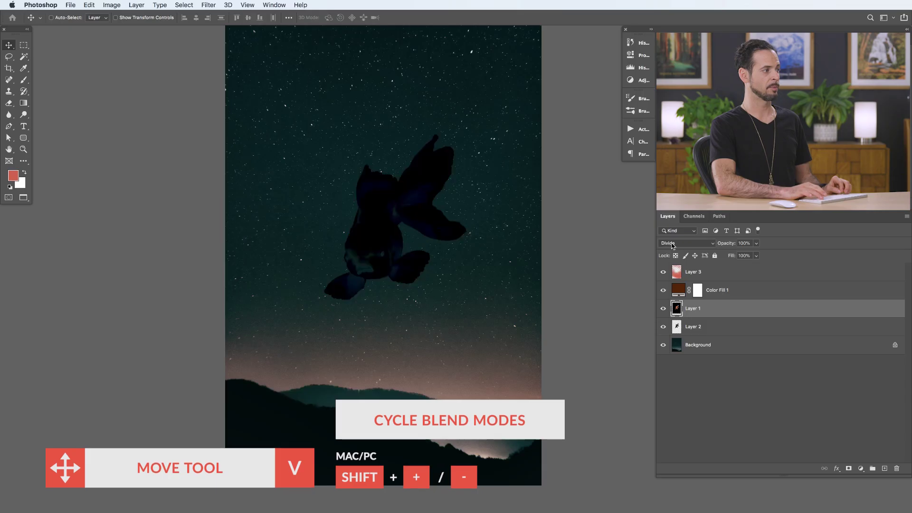
key(shift+plus)
key(shift+minus)
key(shift+minus)
key(shift+plus)
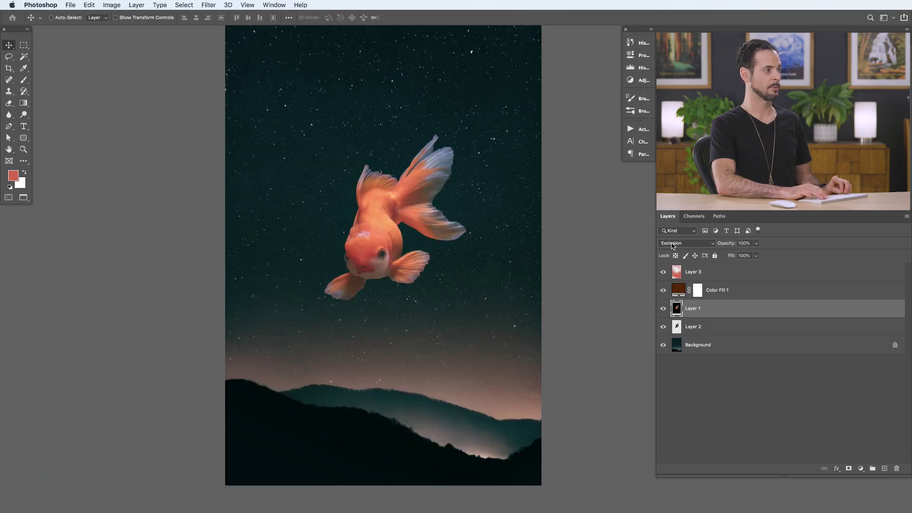
key(shift+plus)
key(shift+plus)
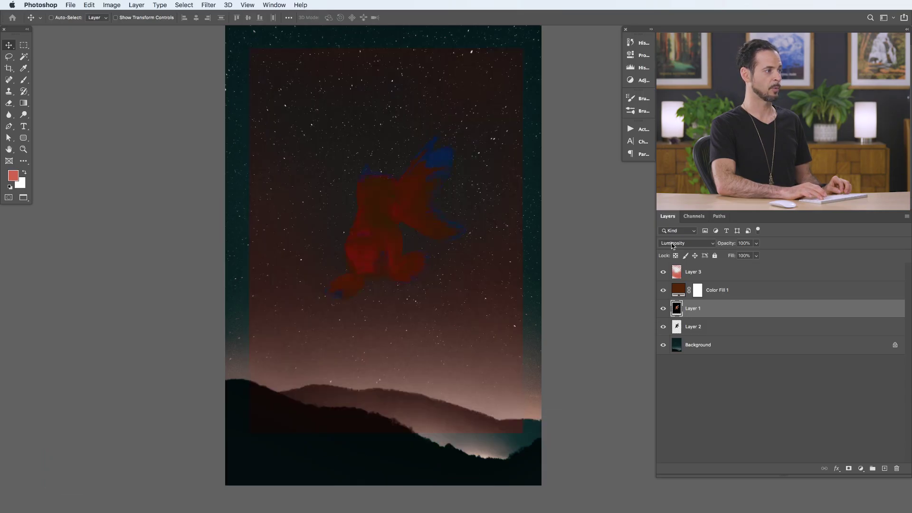
key(shift+plus)
key(shift+plus)
key(shift+plus)
key(shift+plus)
key(shift+plus)
key(shift+plus)
key(shift+plus)
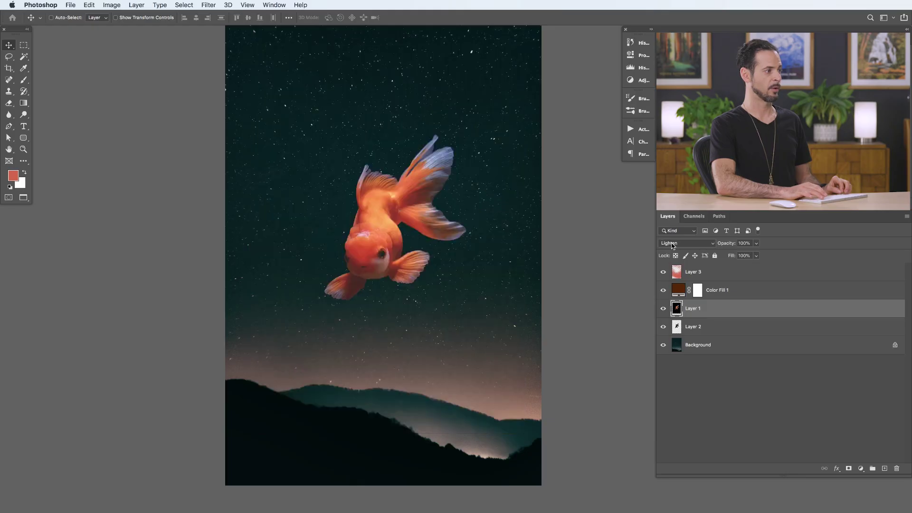
key(shift+plus)
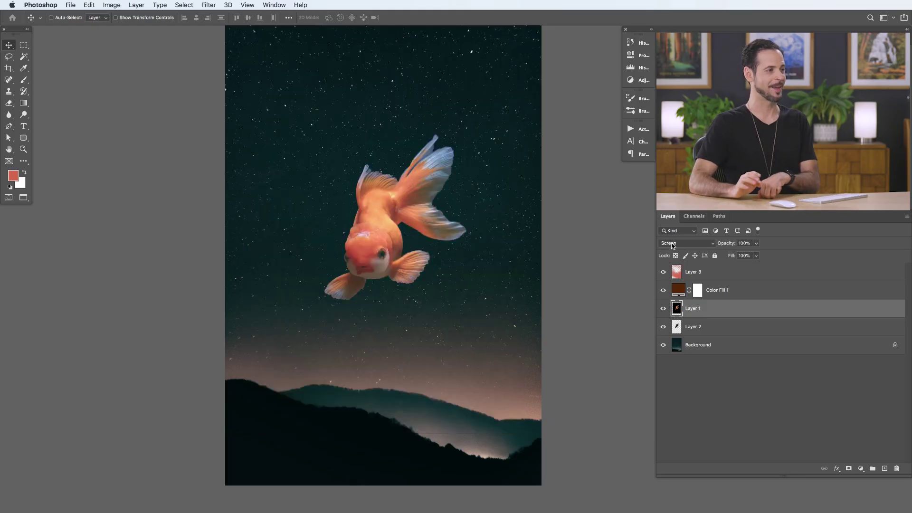